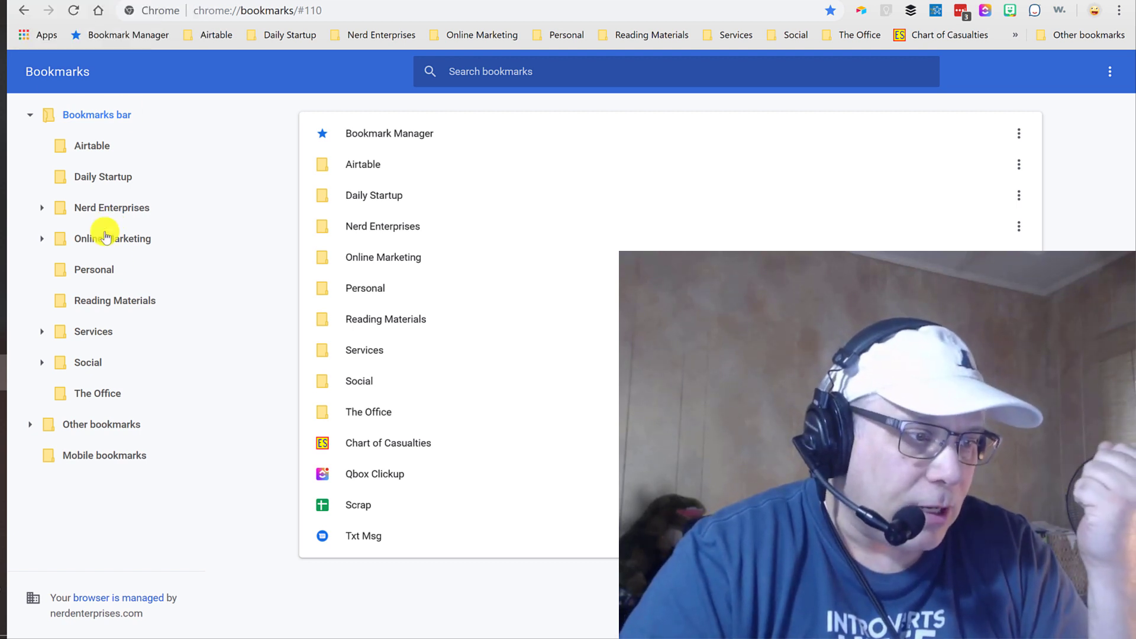
{"action": "left_click", "coordinate": [106, 303]}
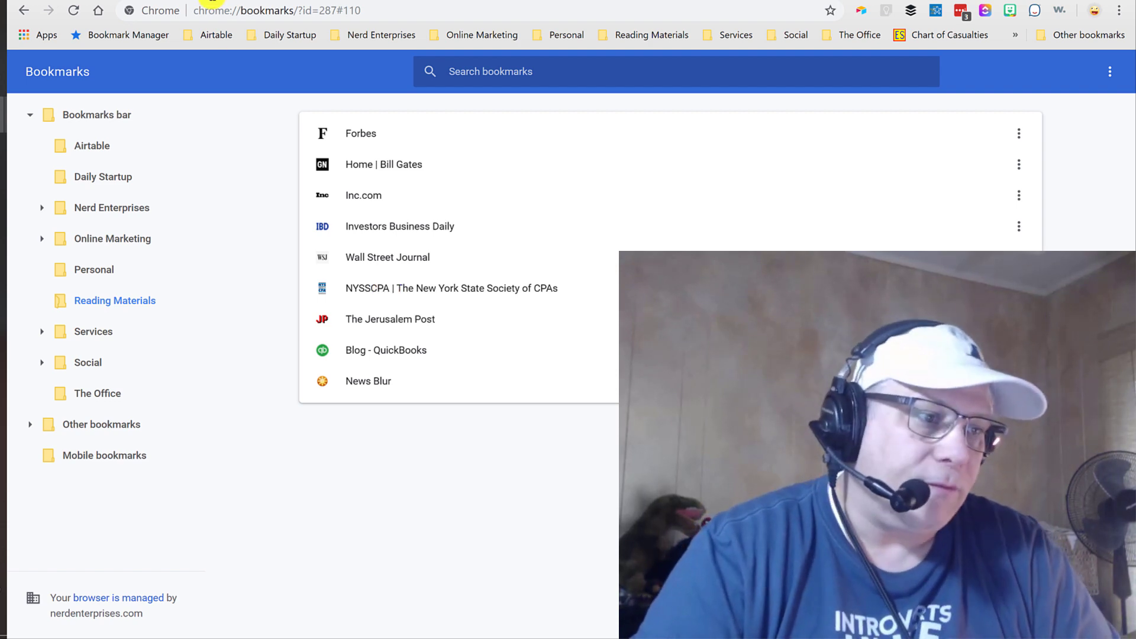
- Switch to the Airtable Bookmarks base, then open and close the Blocks panel
{"action": "key", "text": "ctrl+Tab"}
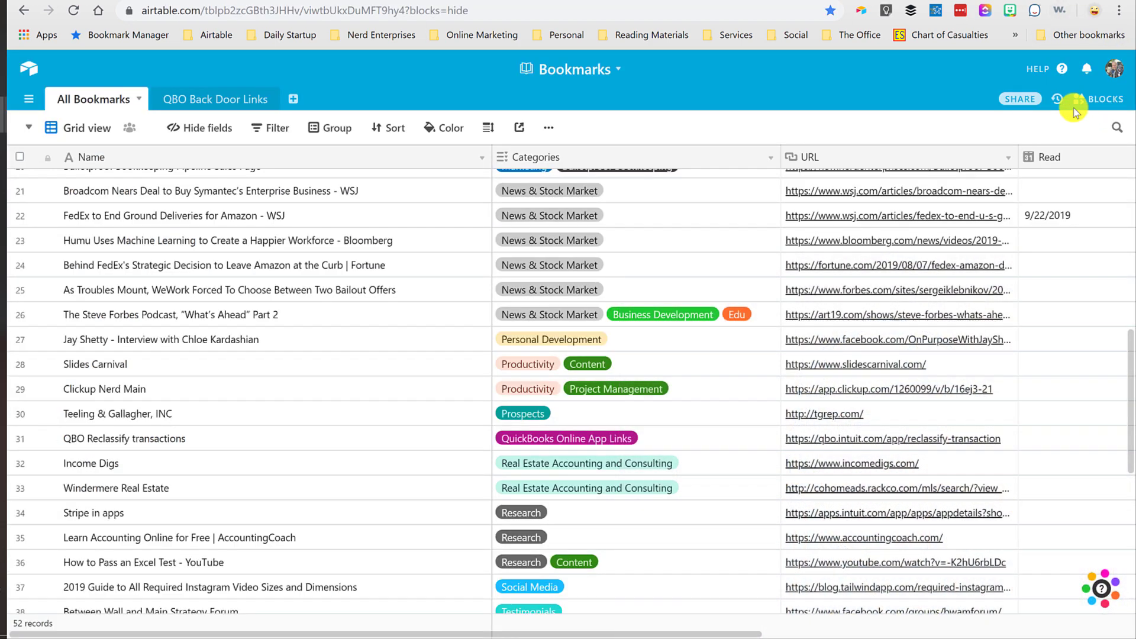
{"action": "left_click", "coordinate": [1083, 100]}
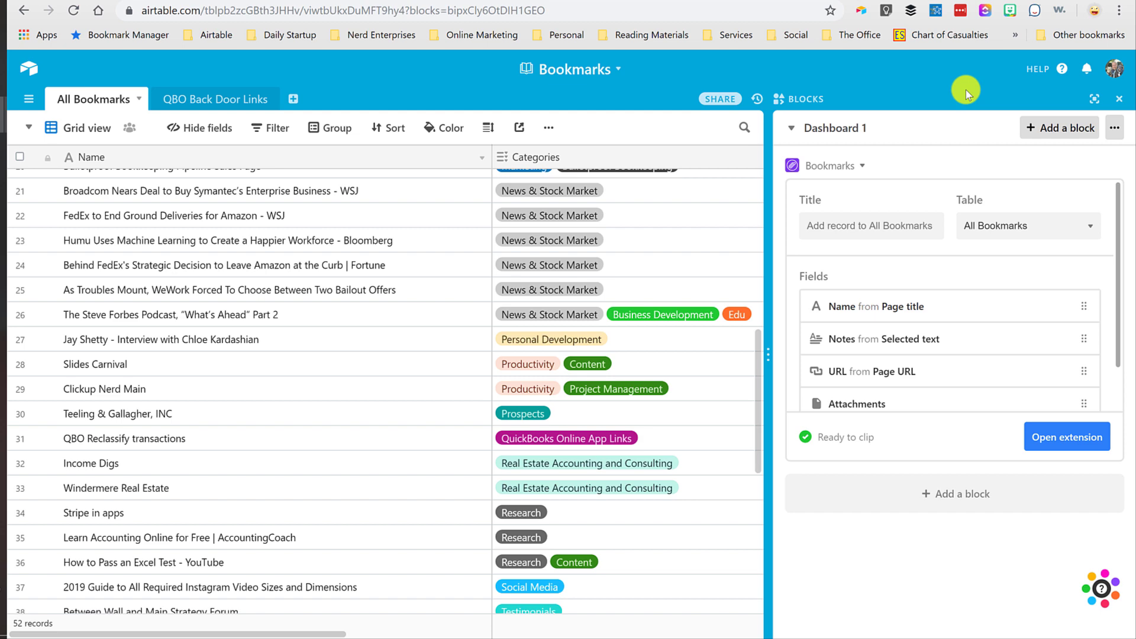
{"action": "left_click", "coordinate": [1118, 100]}
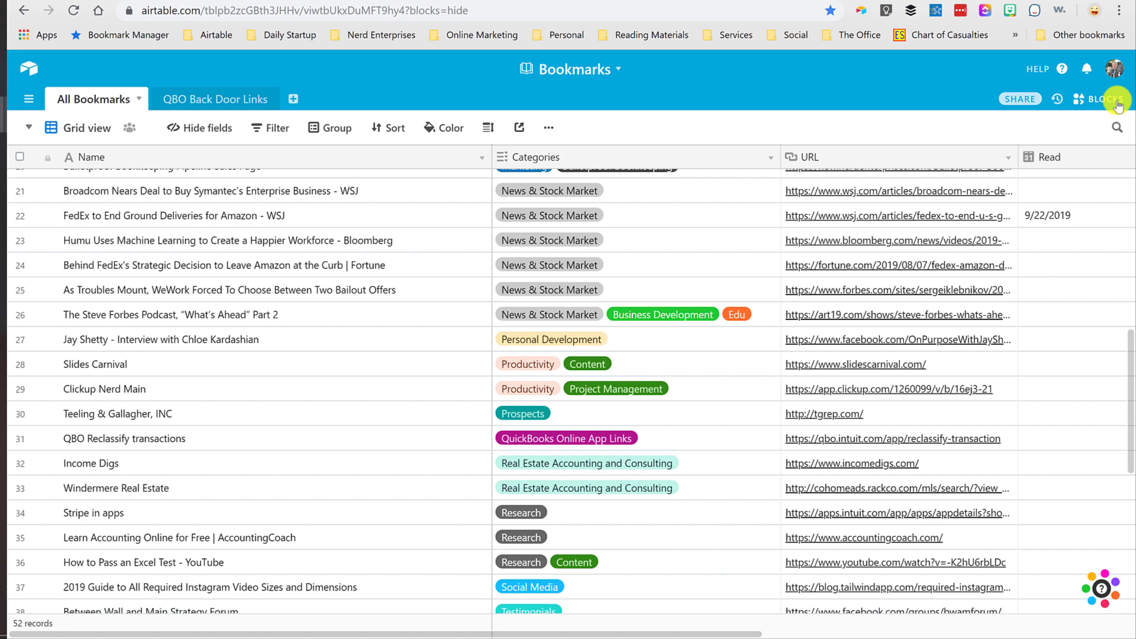
- Jump to the last row and expand the Between Wall and Main Strategy Forum record
{"action": "scroll", "coordinate": [1006, 267], "scroll_direction": "down", "scroll_amount": 1}
{"action": "left_click", "coordinate": [1030, 302]}
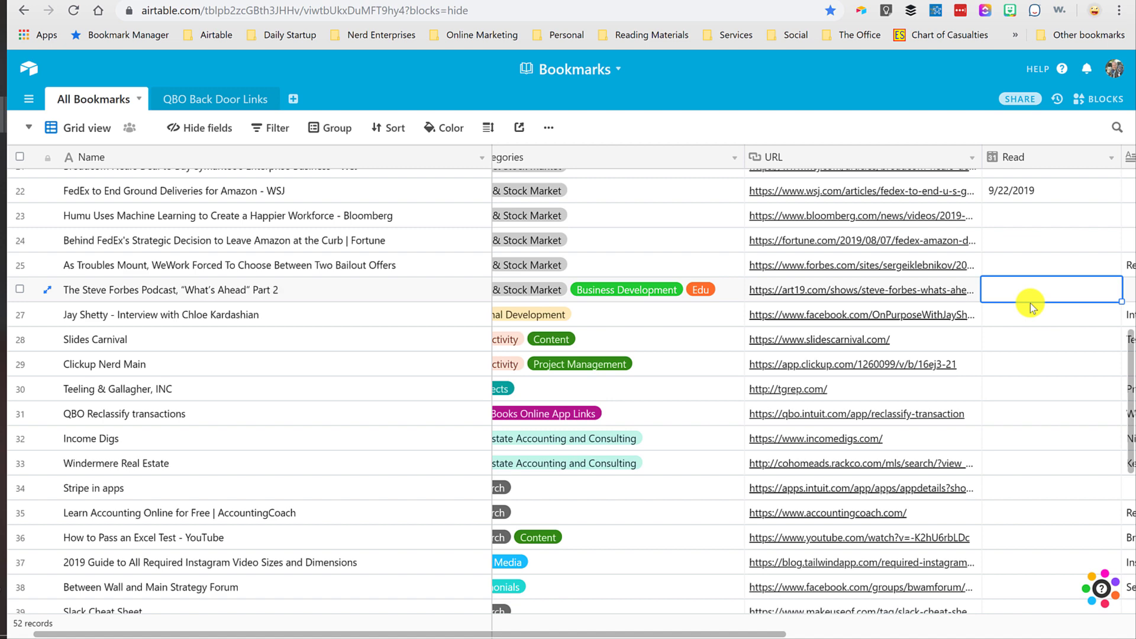
{"action": "left_click", "coordinate": [279, 344]}
{"action": "key", "text": "ctrl+Down"}
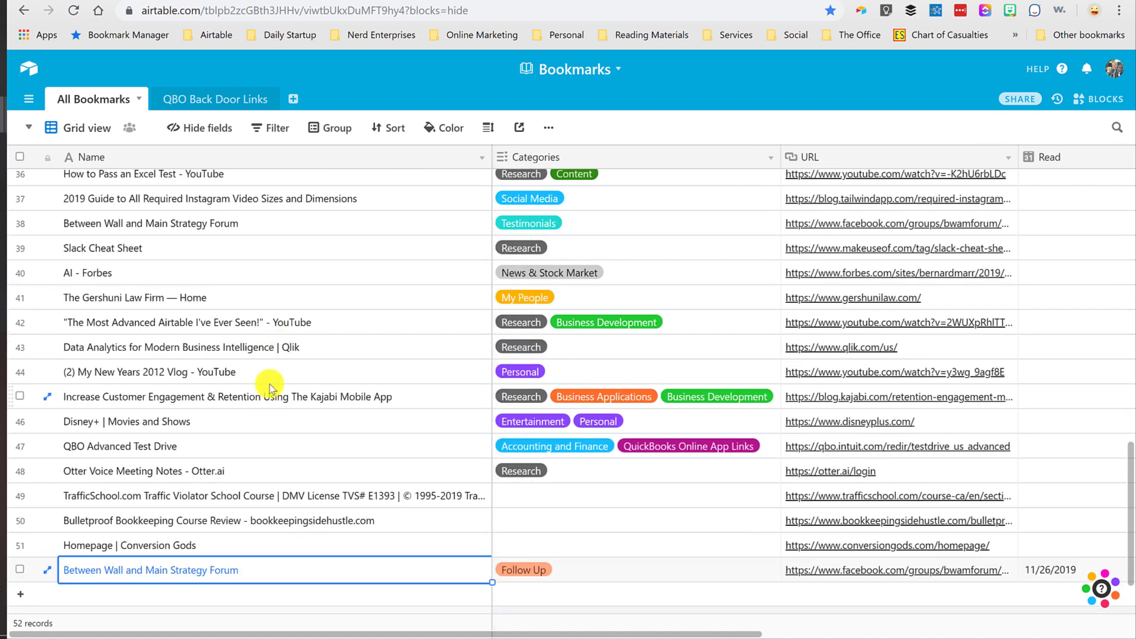
{"action": "scroll", "coordinate": [274, 387], "scroll_direction": "down", "scroll_amount": 2}
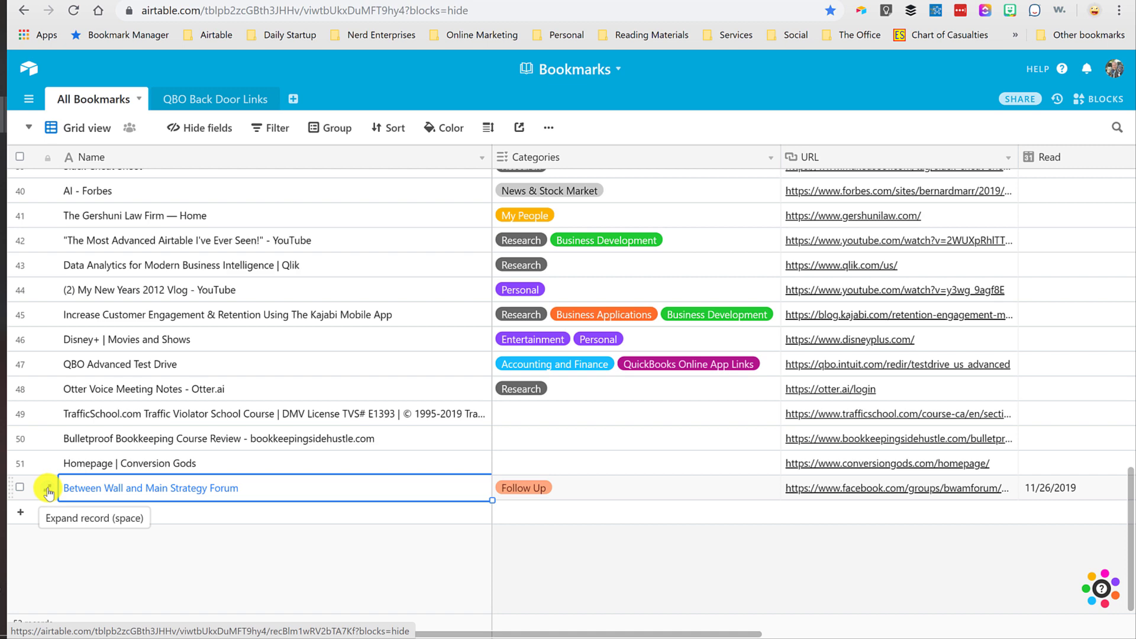
{"action": "left_click", "coordinate": [48, 492]}
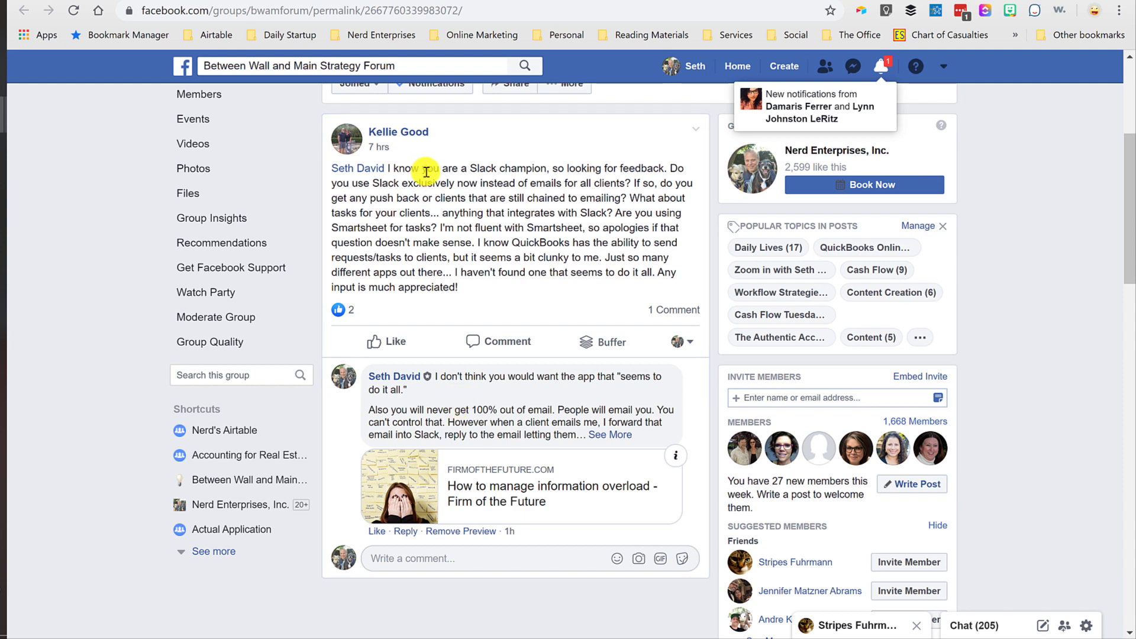
- Rename the Read field to 'Read / Completed' and close the record back to the grid
{"action": "key", "text": "alt+Left"}
{"action": "scroll", "coordinate": [471, 350], "scroll_direction": "down", "scroll_amount": 3}
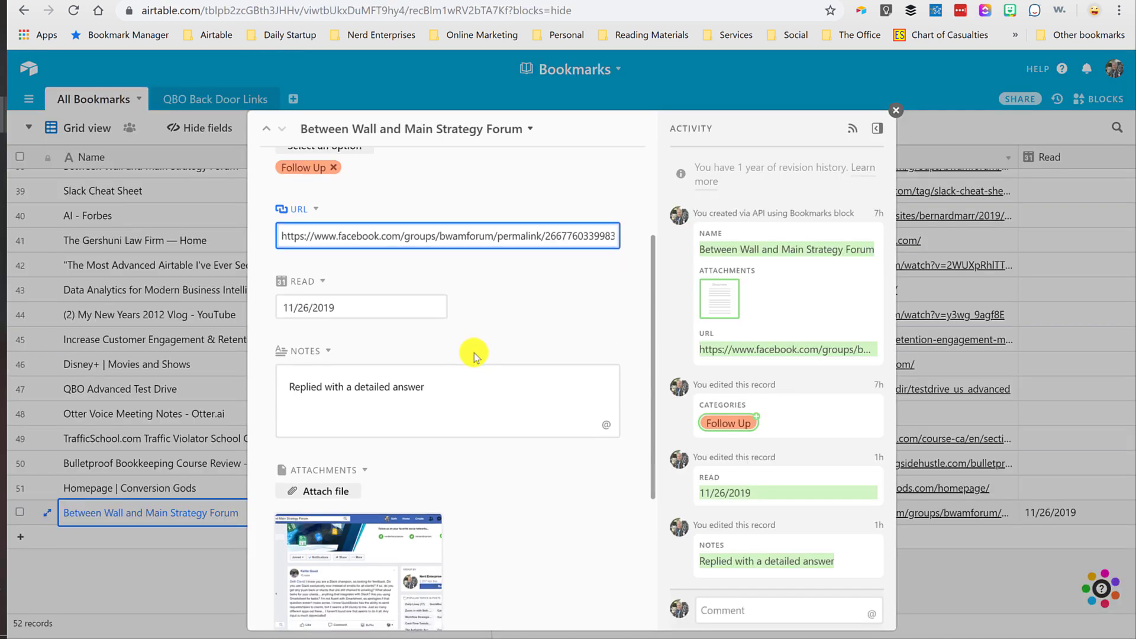
{"action": "left_click", "coordinate": [302, 202]}
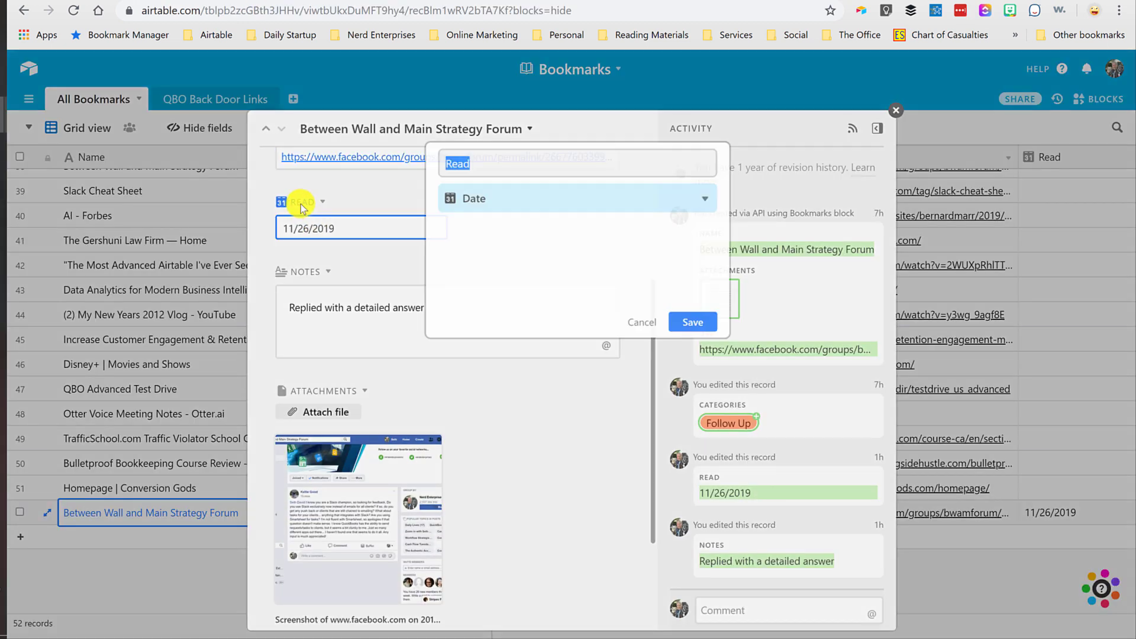
{"action": "left_click", "coordinate": [484, 160]}
{"action": "type", "text": "/"}
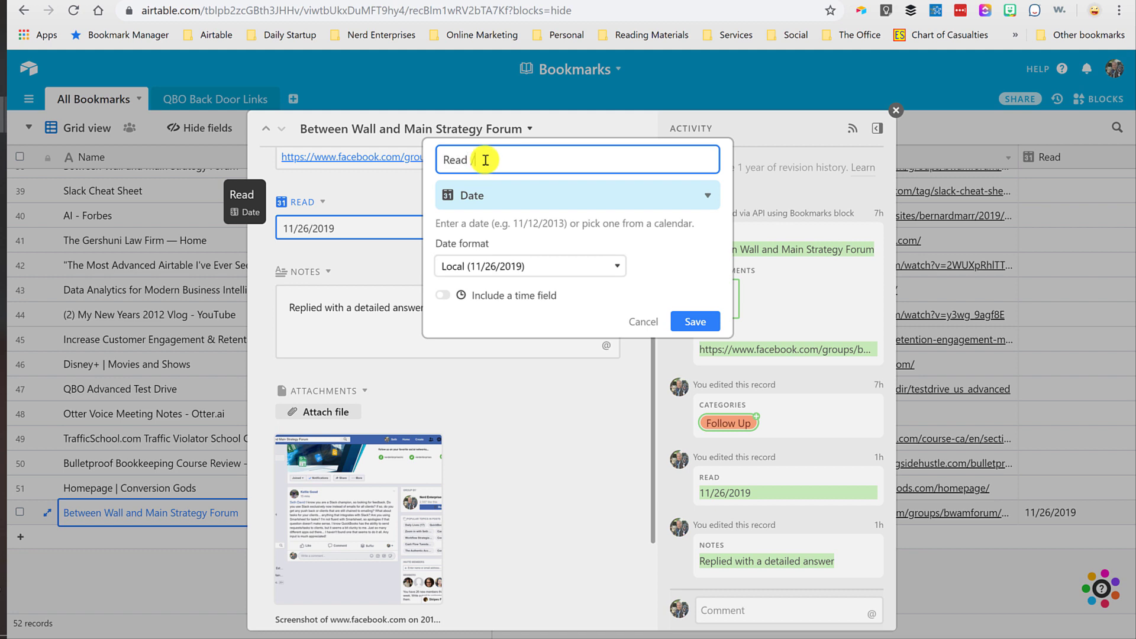
{"action": "type", "text": " Completed"}
{"action": "left_click", "coordinate": [694, 321]}
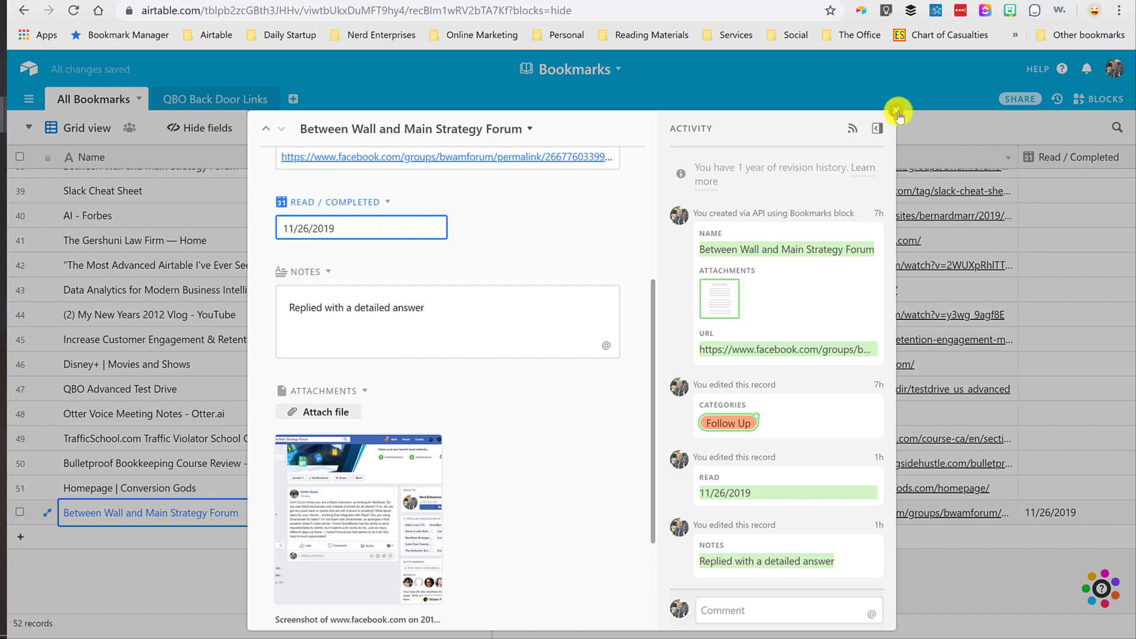
{"action": "left_click", "coordinate": [897, 112]}
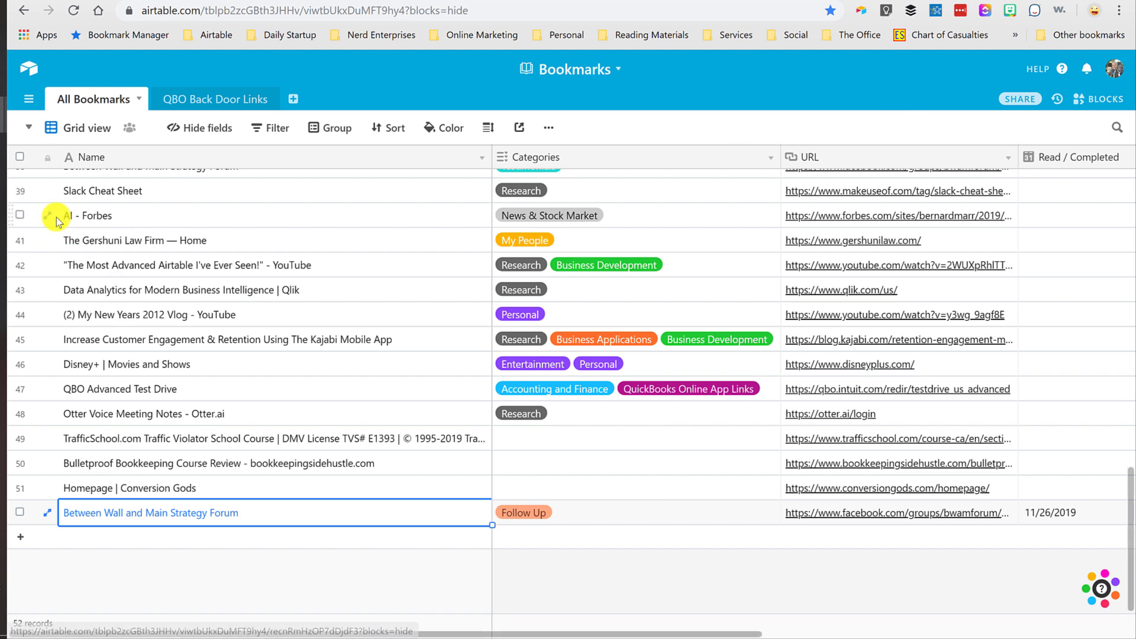
{"action": "left_click", "coordinate": [47, 217]}
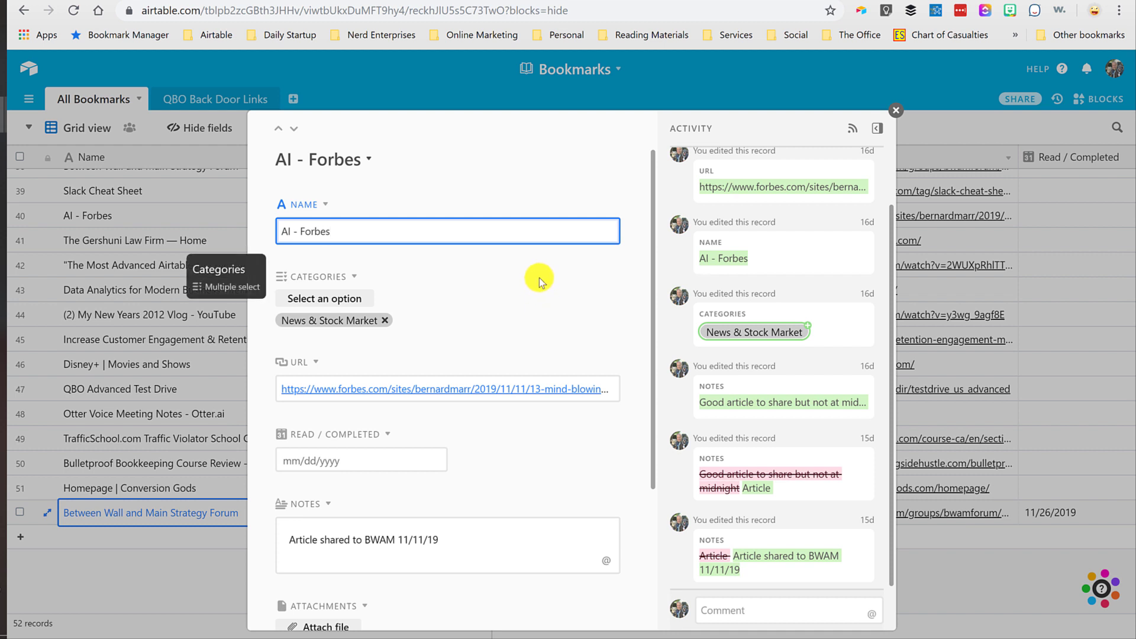
{"action": "scroll", "coordinate": [538, 308], "scroll_direction": "down", "scroll_amount": 1}
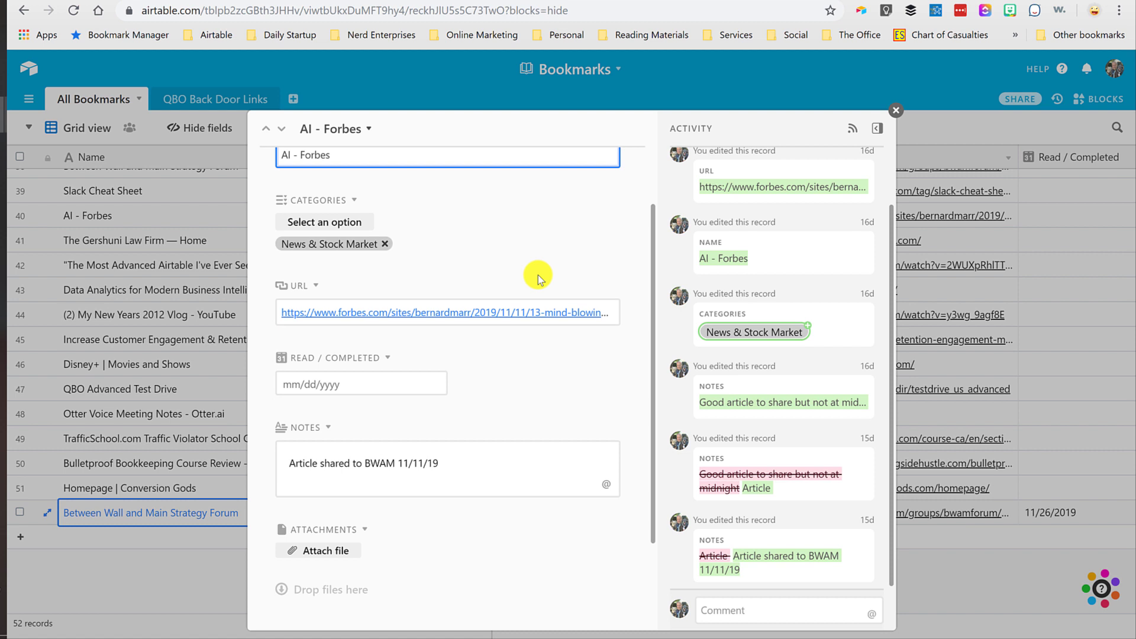
{"action": "left_click", "coordinate": [476, 464]}
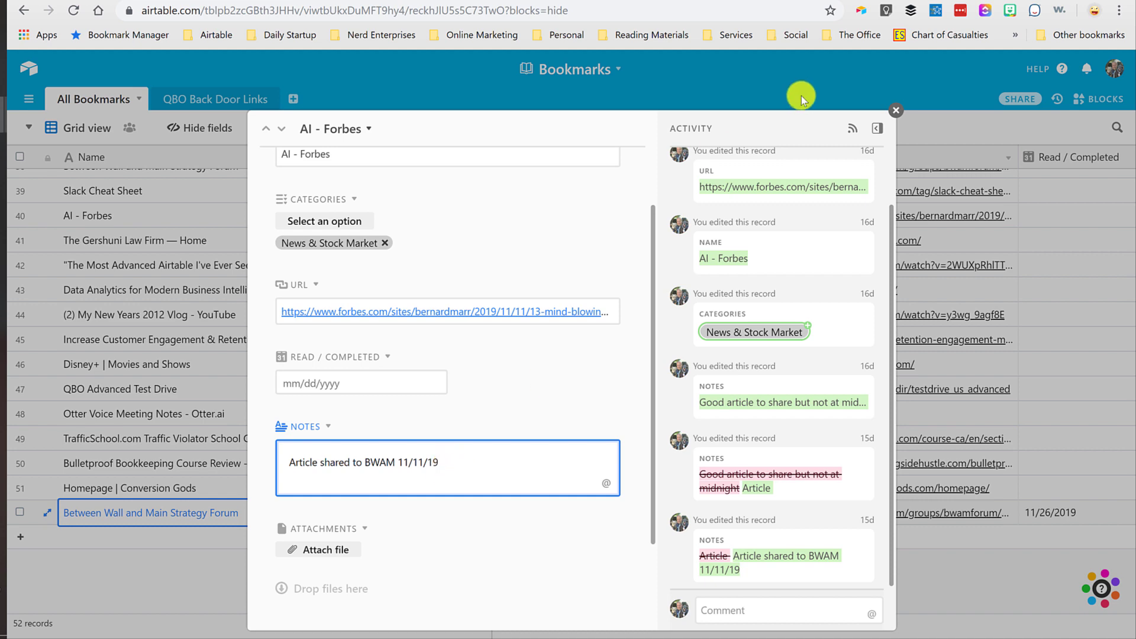
{"action": "left_click", "coordinate": [896, 111]}
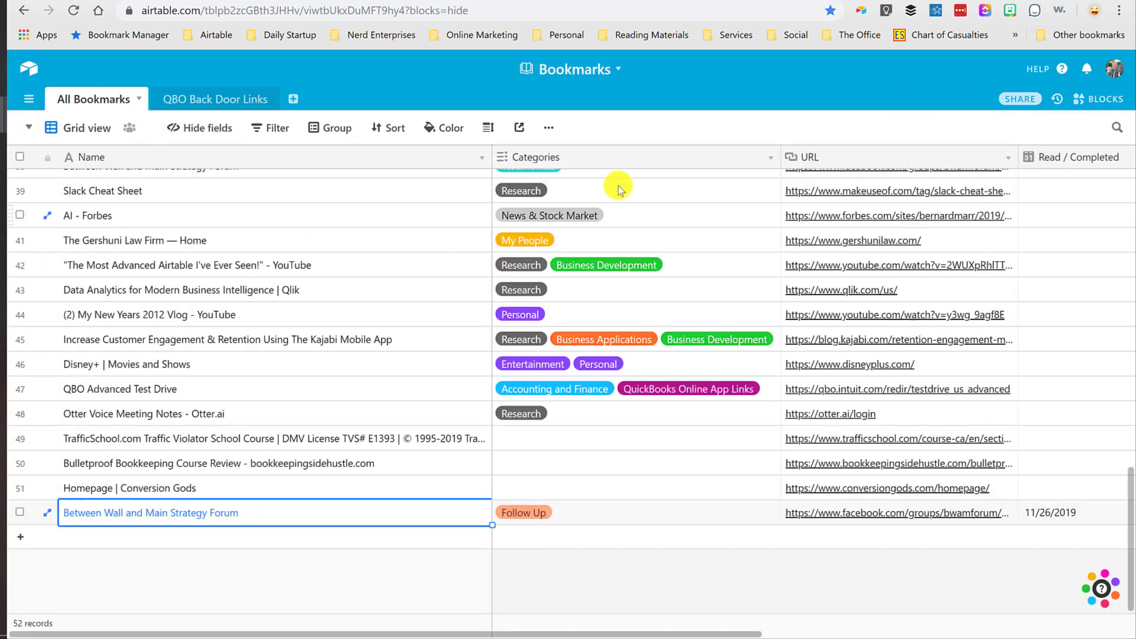
- Check the Categories field settings, then expand the Homepage | Conversion Gods record
{"action": "double_click", "coordinate": [580, 155]}
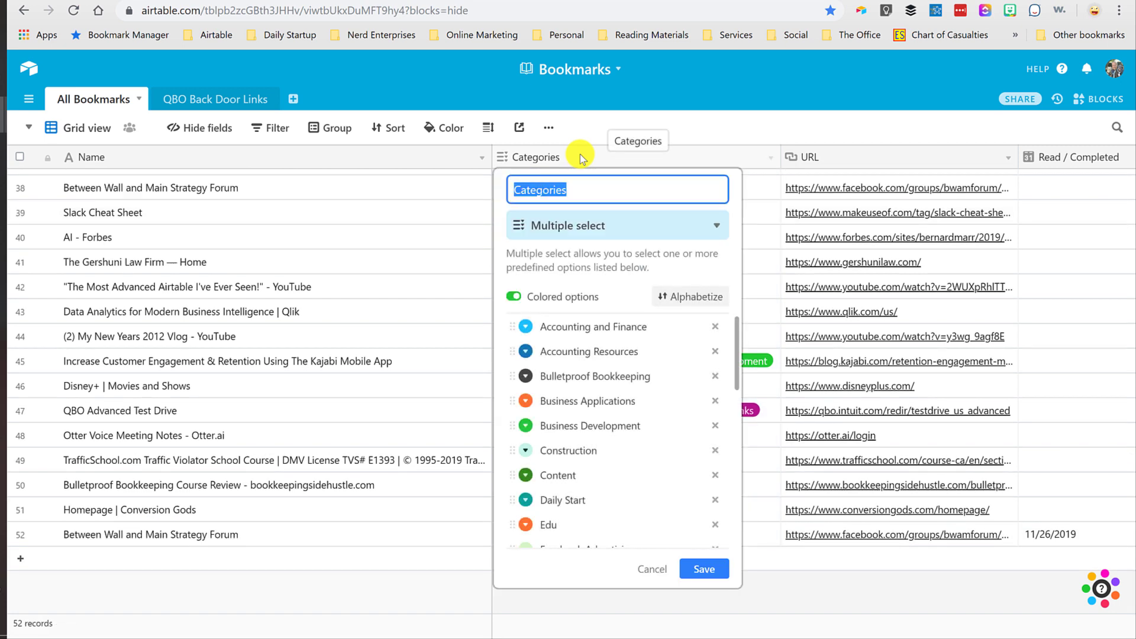
{"action": "left_click", "coordinate": [652, 569]}
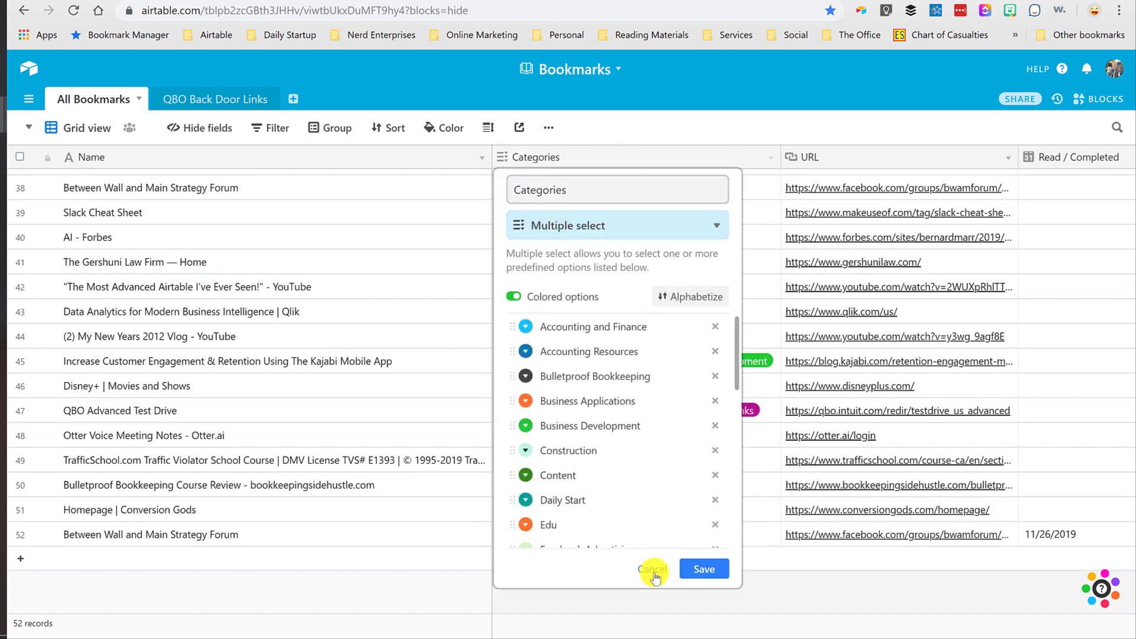
{"action": "left_click", "coordinate": [172, 509]}
{"action": "left_click", "coordinate": [566, 518]}
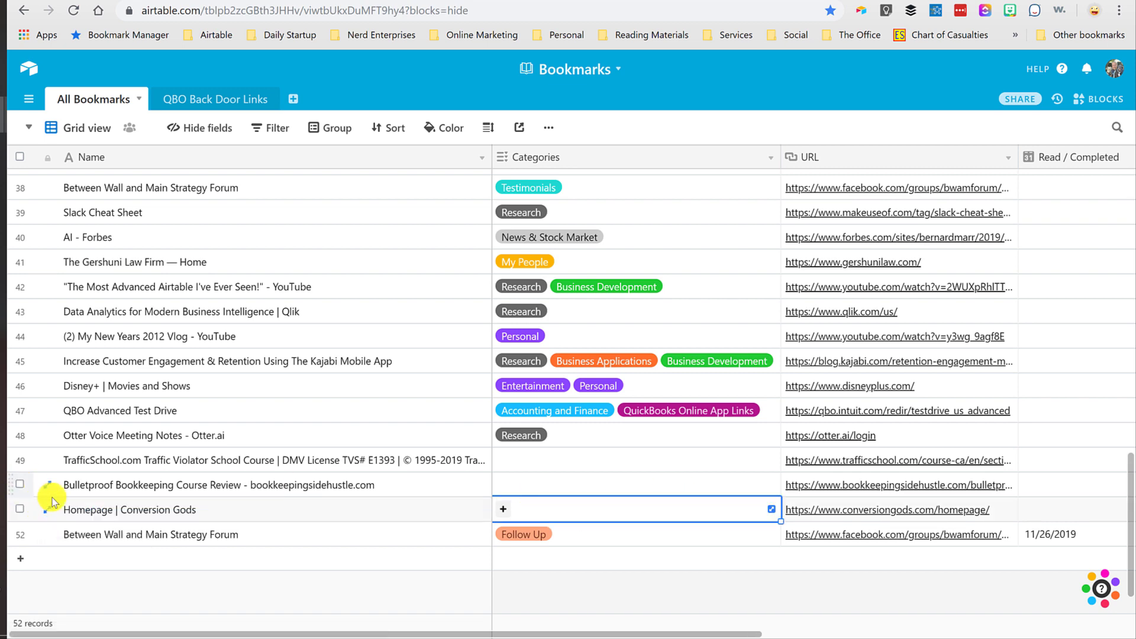
{"action": "left_click", "coordinate": [49, 512]}
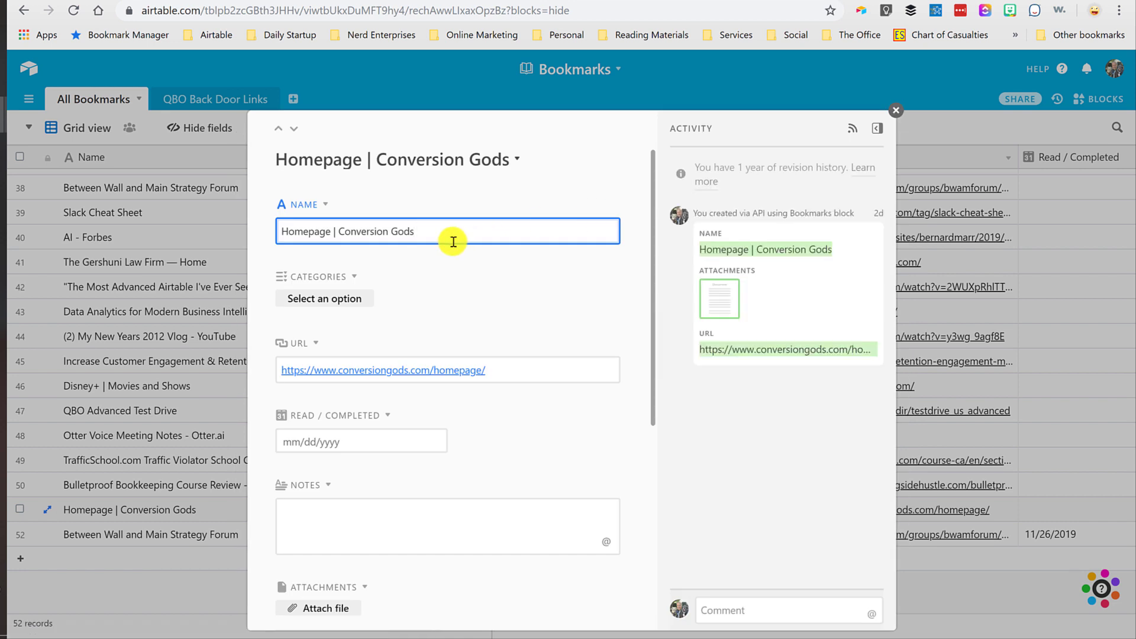
{"action": "scroll", "coordinate": [454, 241], "scroll_direction": "down", "scroll_amount": 3}
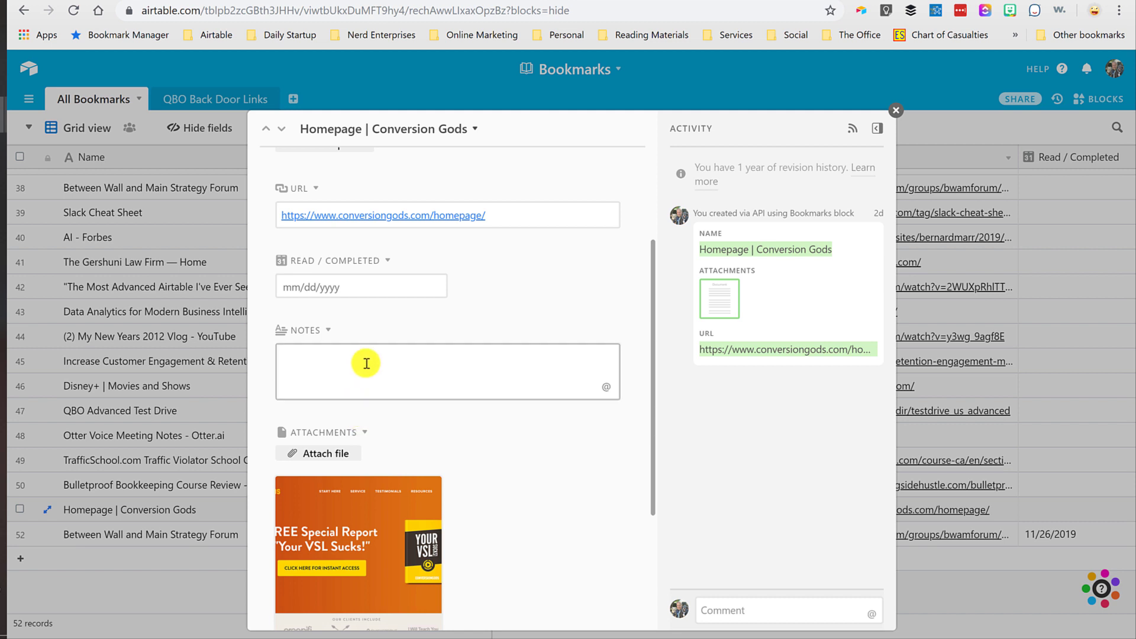
{"action": "scroll", "coordinate": [477, 391], "scroll_direction": "up", "scroll_amount": 3}
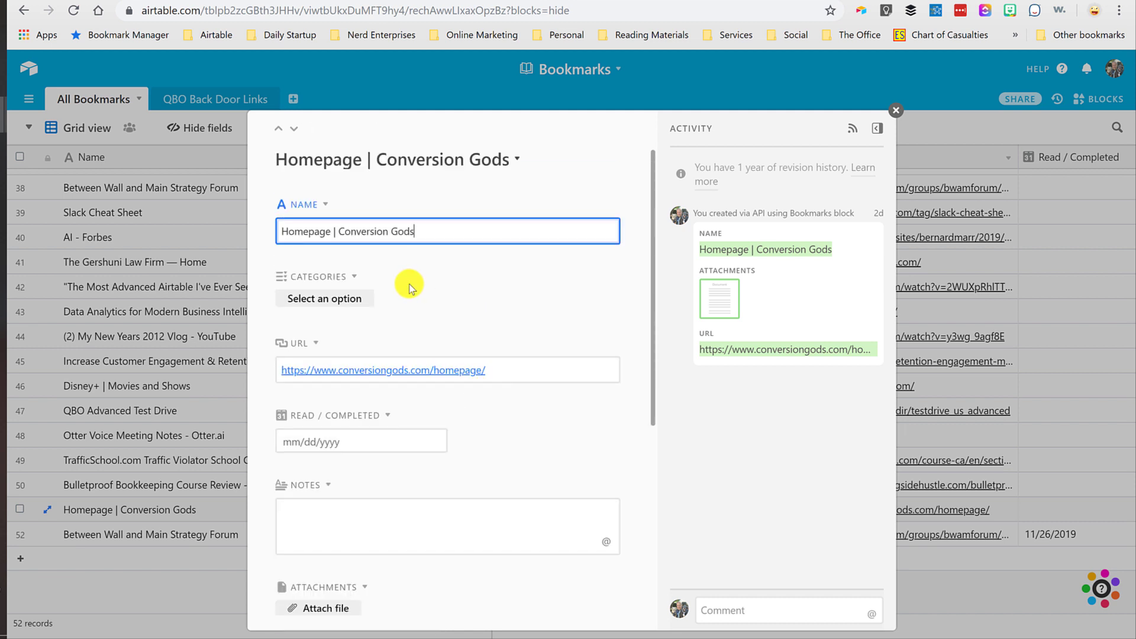
- Tag the record with the Business Development and Marketing categories
{"action": "left_click", "coordinate": [344, 300]}
{"action": "type", "text": "Bus"}
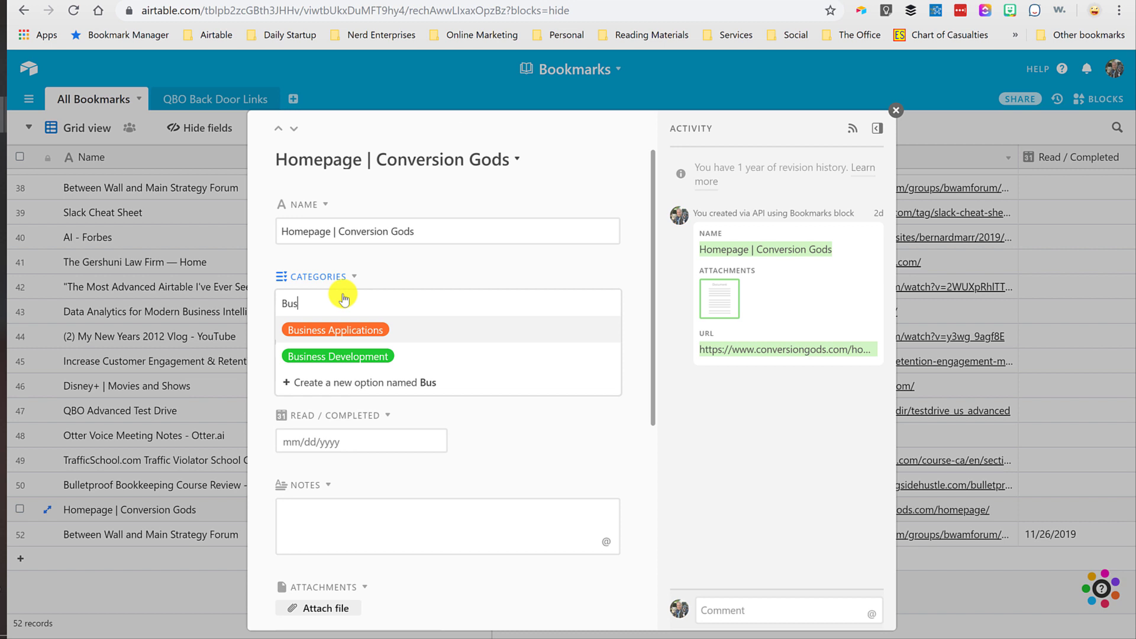
{"action": "left_click", "coordinate": [332, 359]}
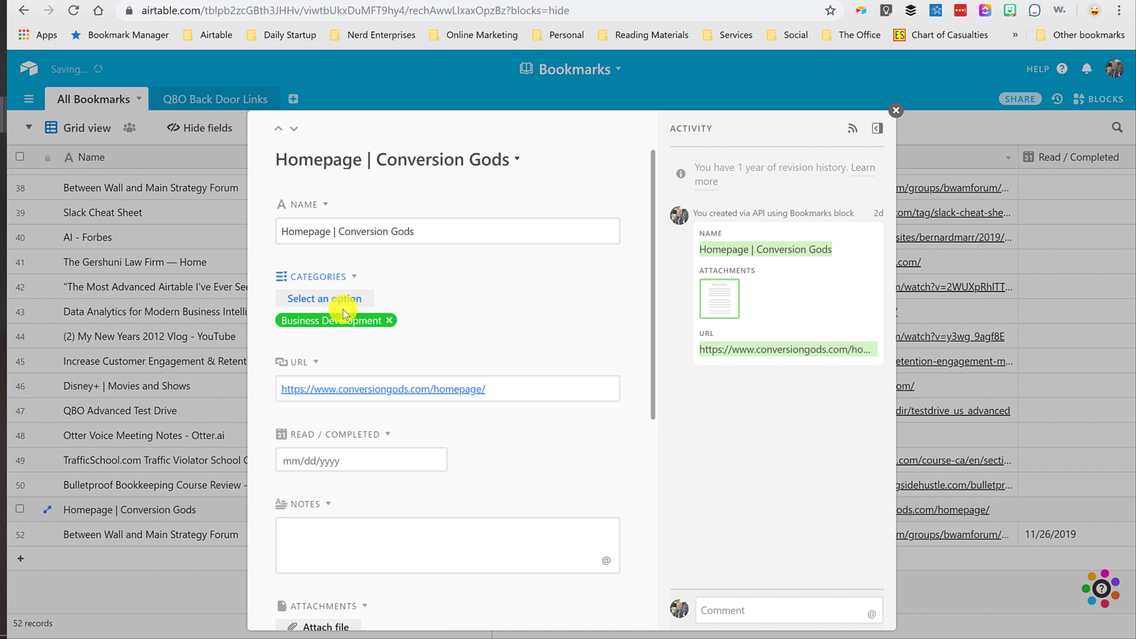
{"action": "left_click", "coordinate": [312, 299]}
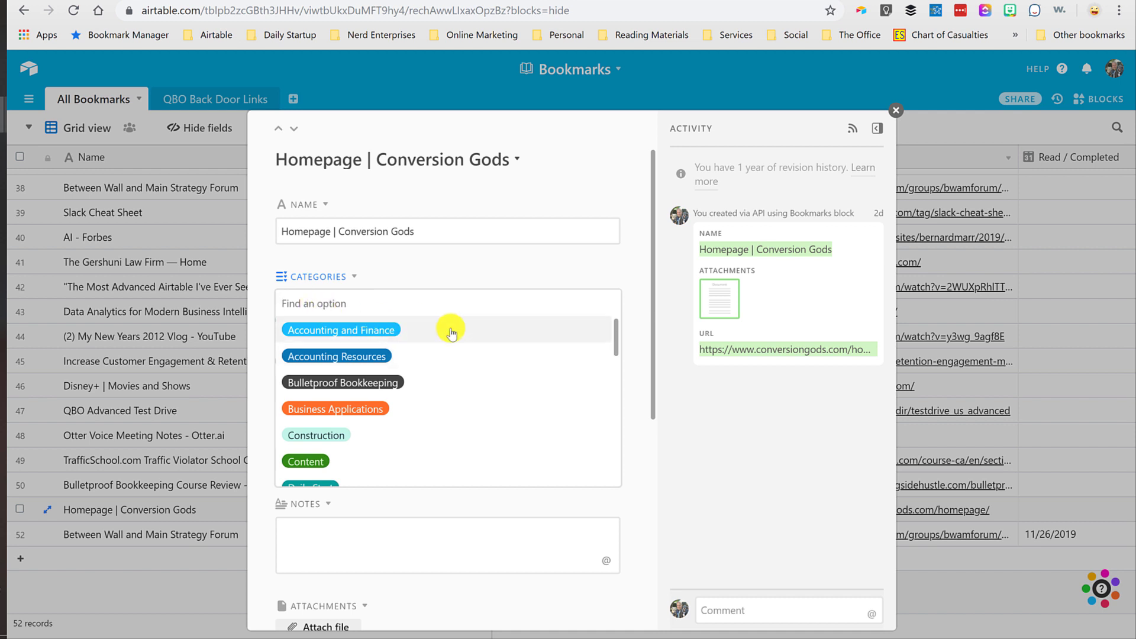
{"action": "scroll", "coordinate": [465, 349], "scroll_direction": "down", "scroll_amount": 3}
{"action": "scroll", "coordinate": [460, 354], "scroll_direction": "down", "scroll_amount": 1}
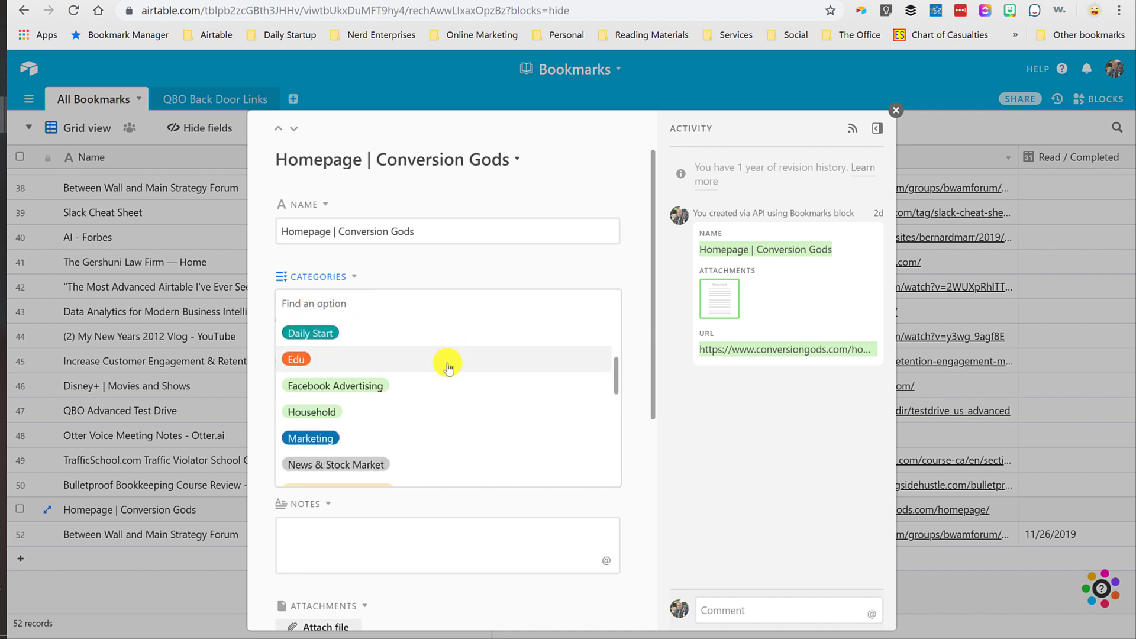
{"action": "scroll", "coordinate": [445, 367], "scroll_direction": "down", "scroll_amount": 2}
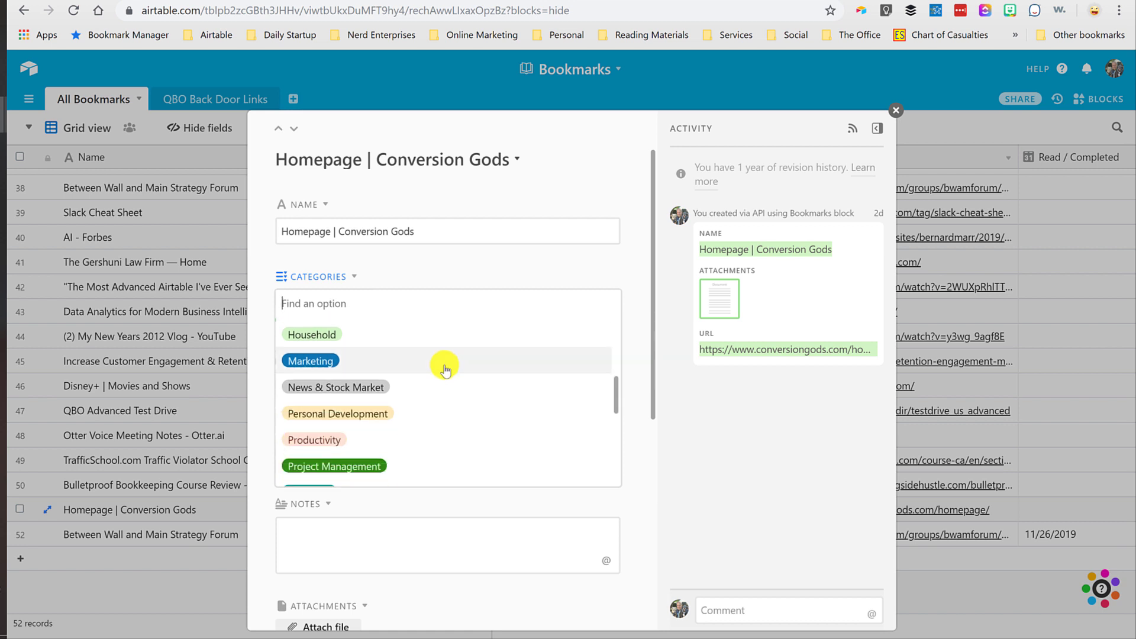
{"action": "left_click", "coordinate": [335, 358]}
- Add the Edu and Content categories to the record as well
{"action": "left_click", "coordinate": [372, 306]}
{"action": "scroll", "coordinate": [464, 381], "scroll_direction": "down", "scroll_amount": 5}
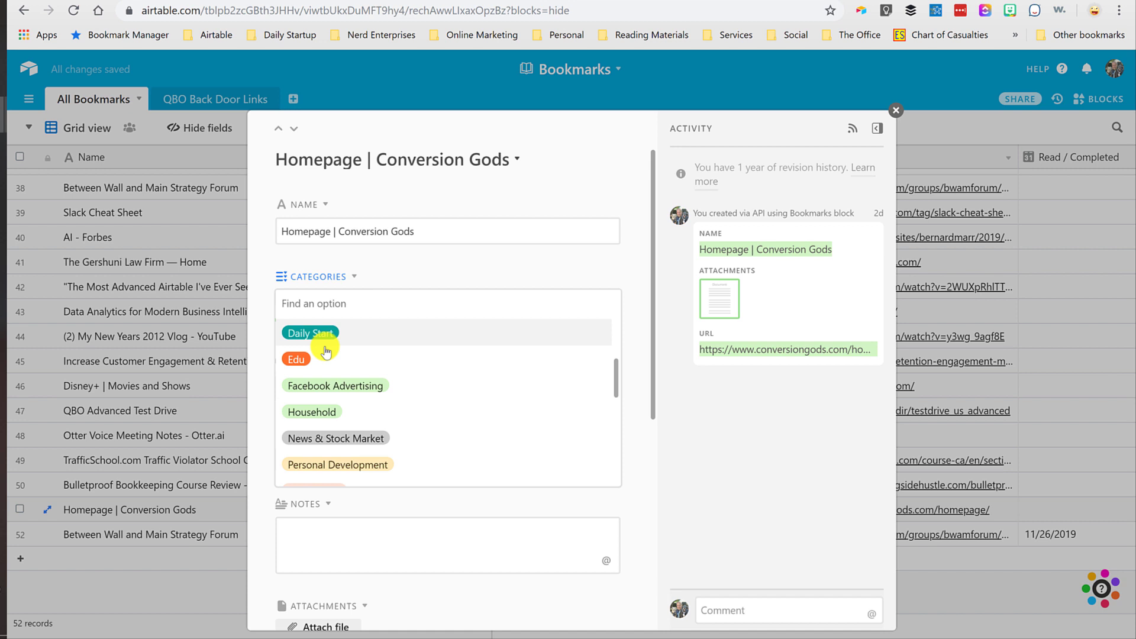
{"action": "left_click", "coordinate": [298, 359]}
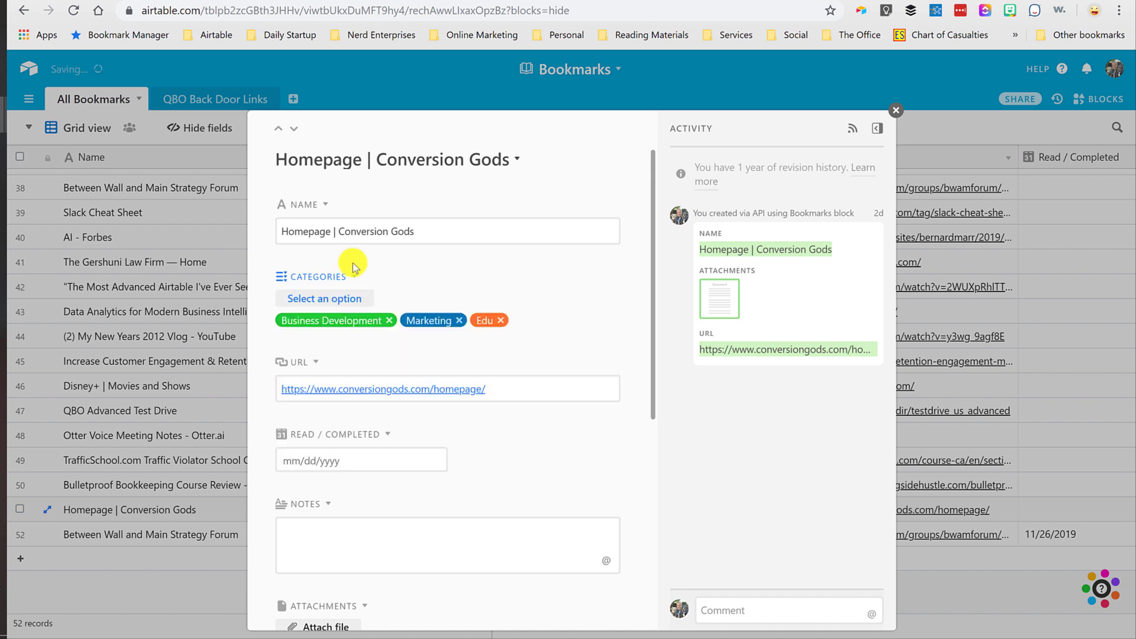
{"action": "left_click", "coordinate": [311, 298]}
{"action": "scroll", "coordinate": [453, 419], "scroll_direction": "down", "scroll_amount": 3}
{"action": "scroll", "coordinate": [453, 419], "scroll_direction": "down", "scroll_amount": 2}
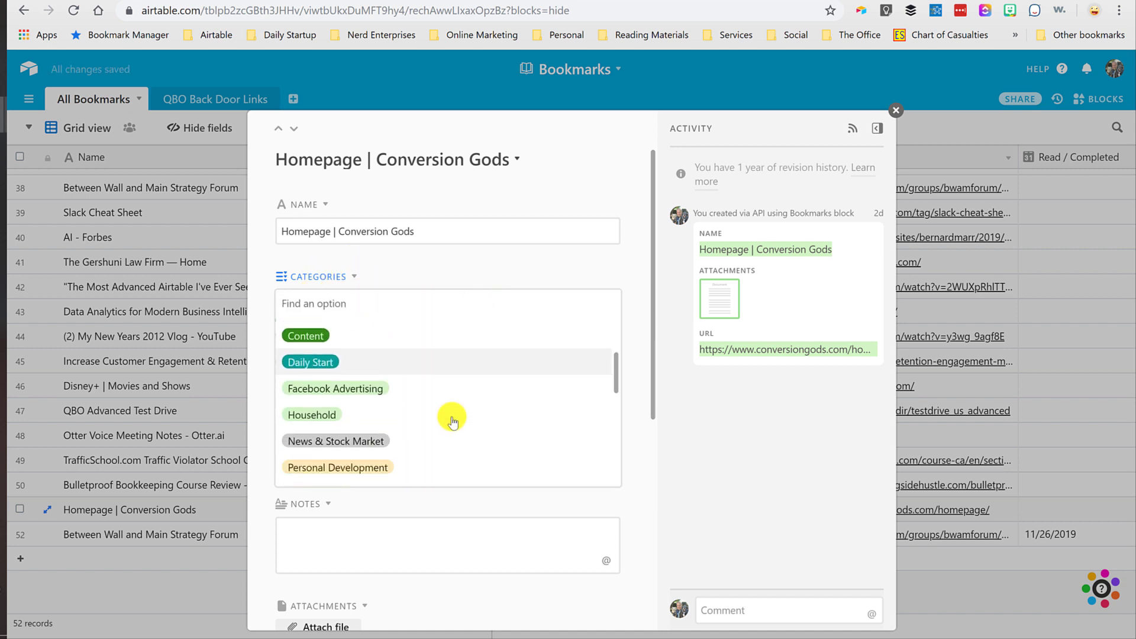
{"action": "scroll", "coordinate": [453, 419], "scroll_direction": "down", "scroll_amount": 3}
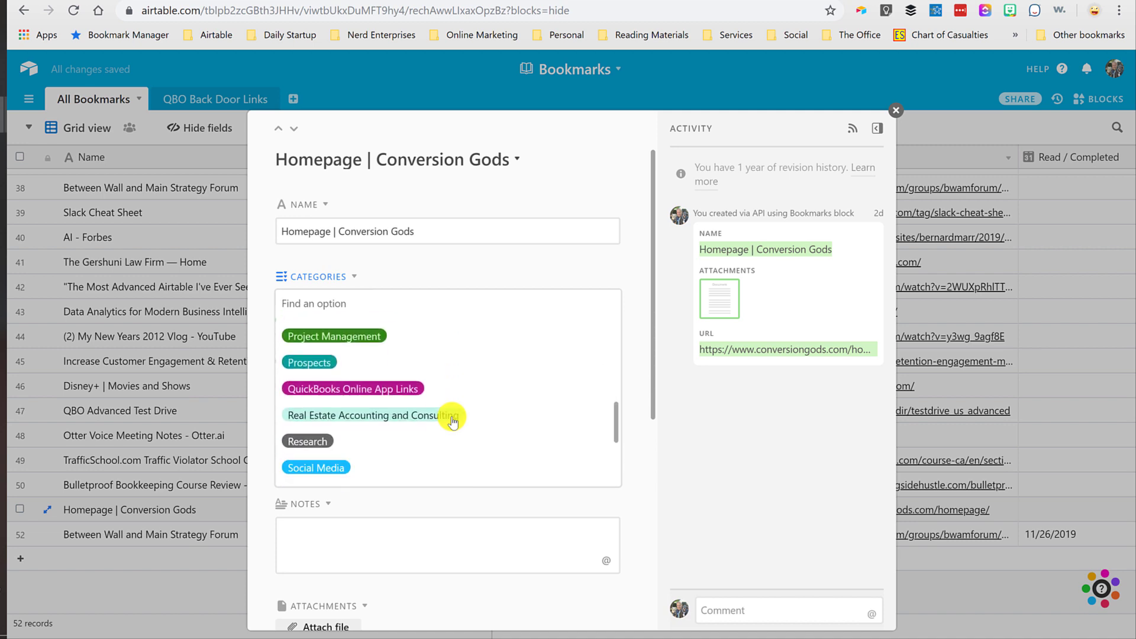
{"action": "scroll", "coordinate": [453, 419], "scroll_direction": "up", "scroll_amount": 4}
{"action": "left_click", "coordinate": [409, 290]}
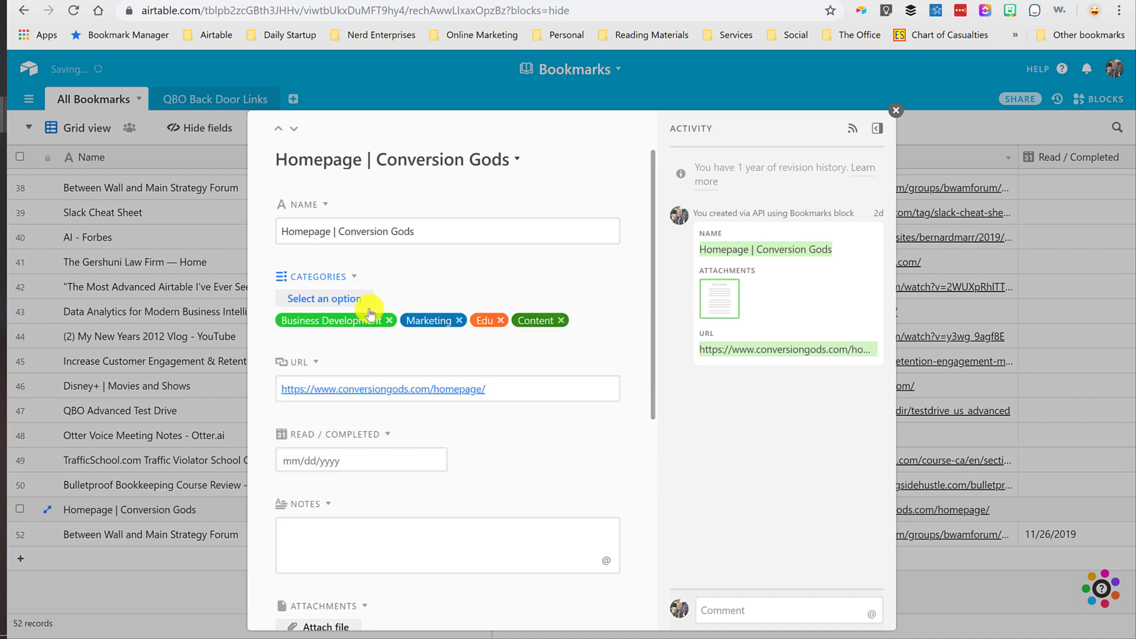
- Close the record and switch to the Marketing view, now showing 5 records
{"action": "left_click", "coordinate": [895, 112]}
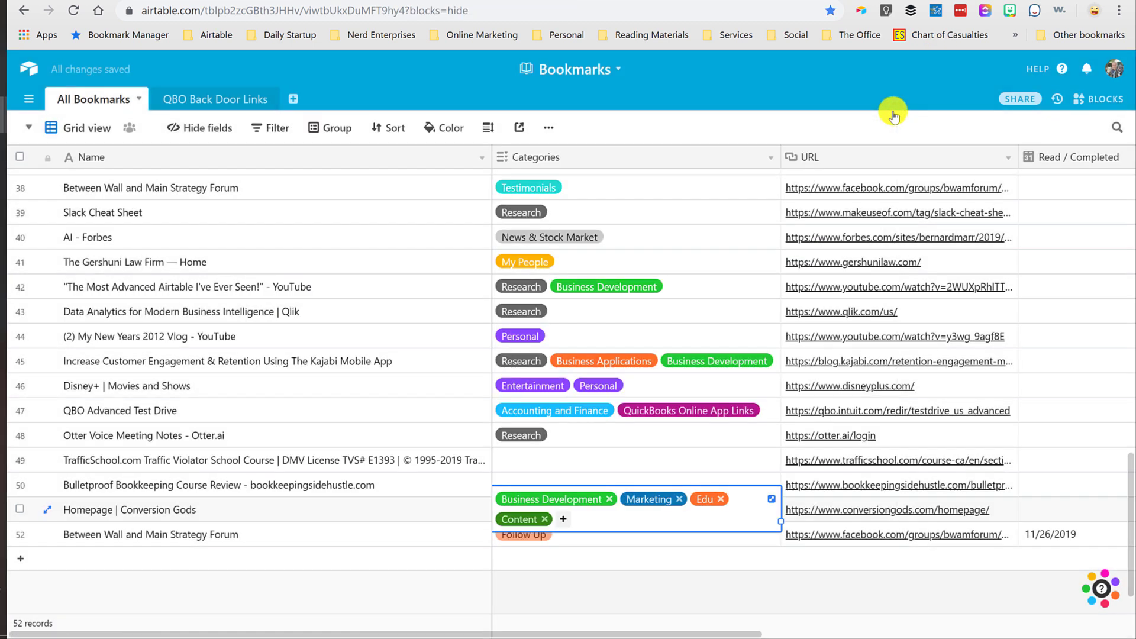
{"action": "left_click", "coordinate": [270, 484]}
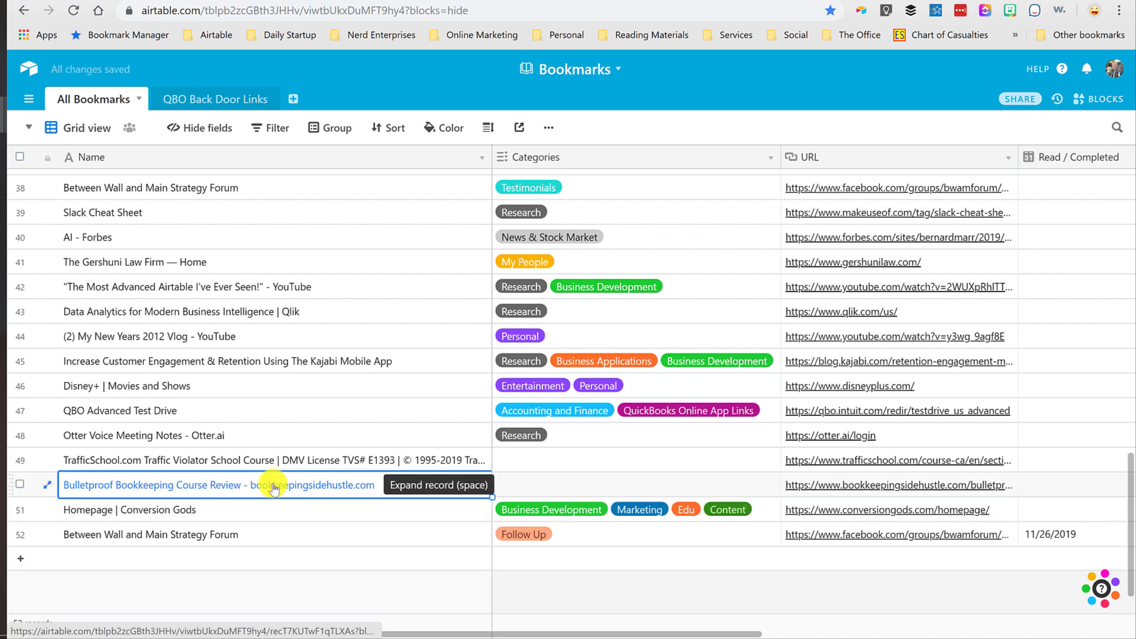
{"action": "left_click", "coordinate": [71, 128]}
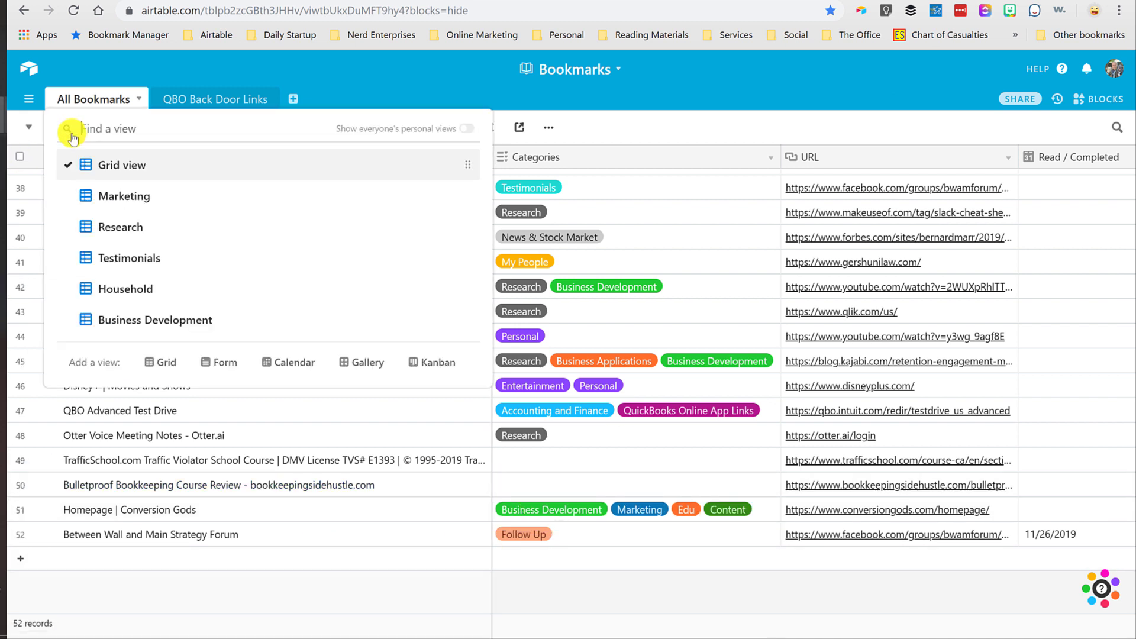
{"action": "left_click", "coordinate": [120, 197]}
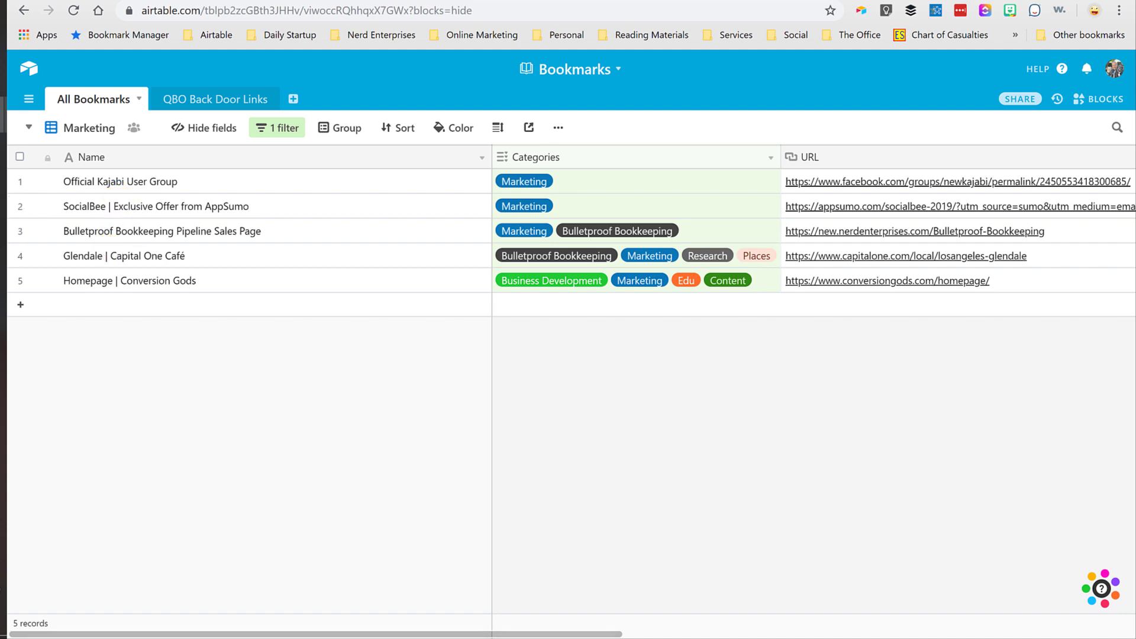
- Check Facebook notifications, go to the News Feed, and open the Social bookmarks folder
{"action": "left_click", "coordinate": [450, 0]}
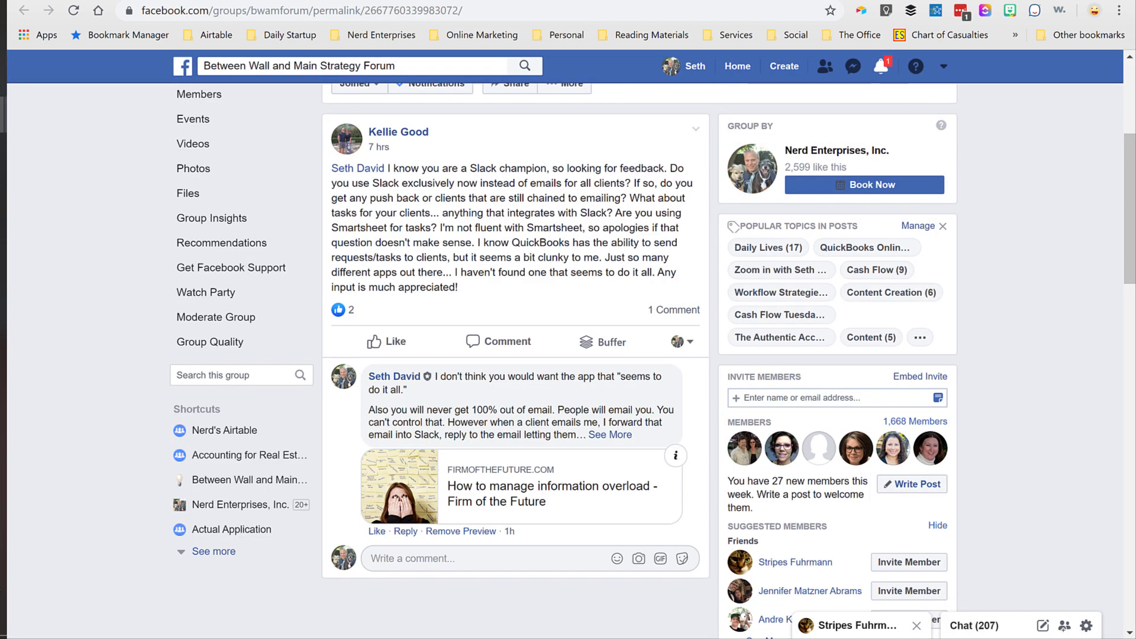
{"action": "left_click", "coordinate": [882, 66]}
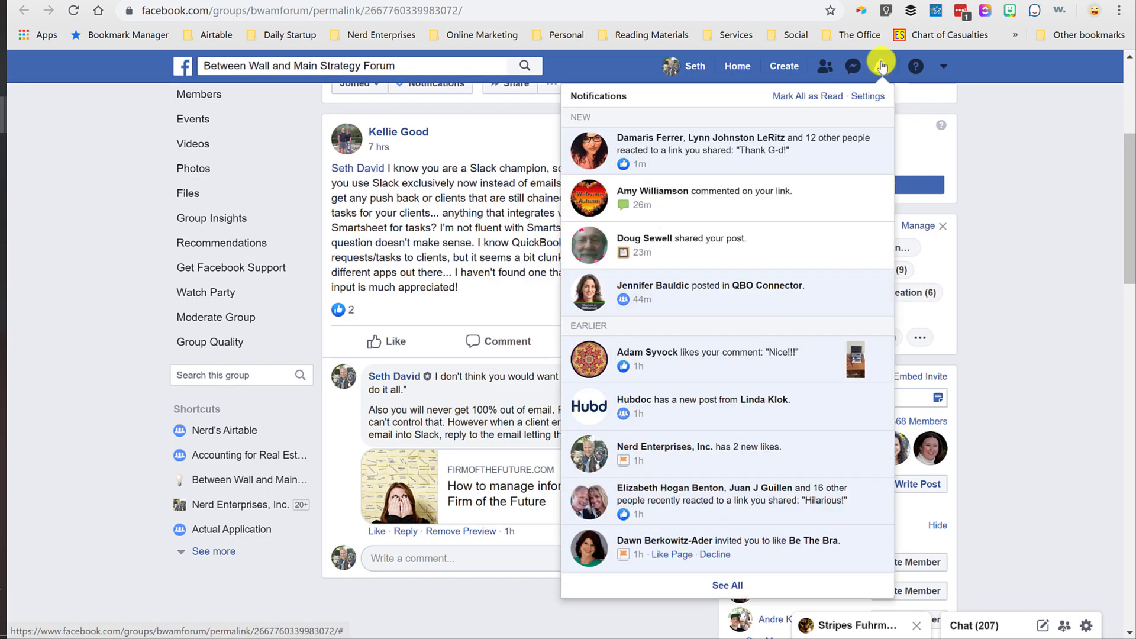
{"action": "left_click", "coordinate": [882, 65]}
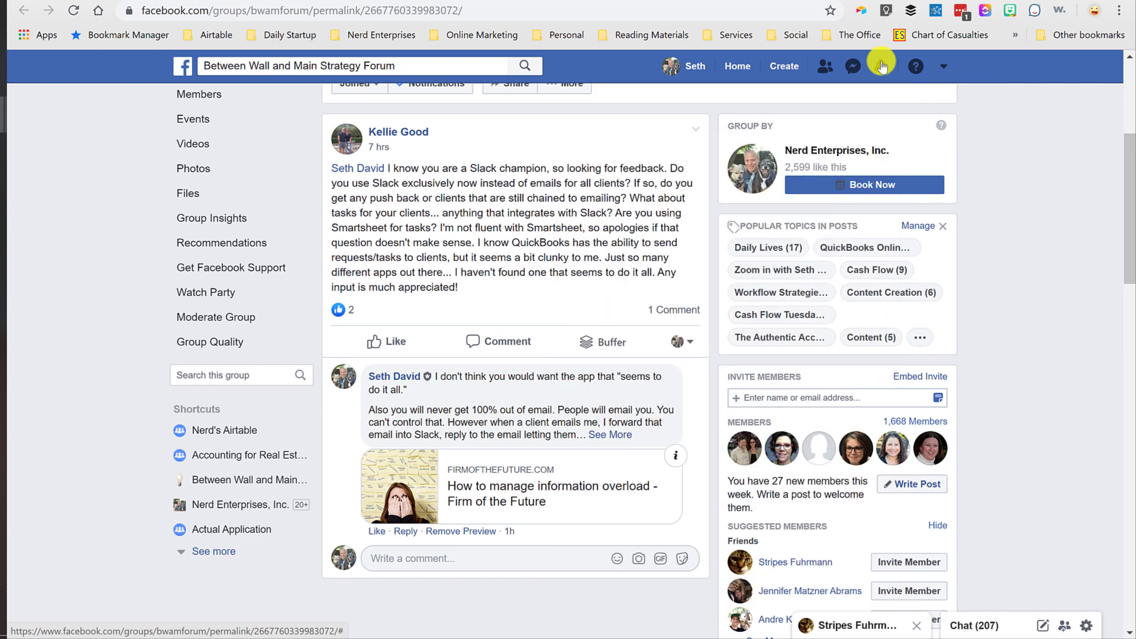
{"action": "left_click", "coordinate": [185, 69]}
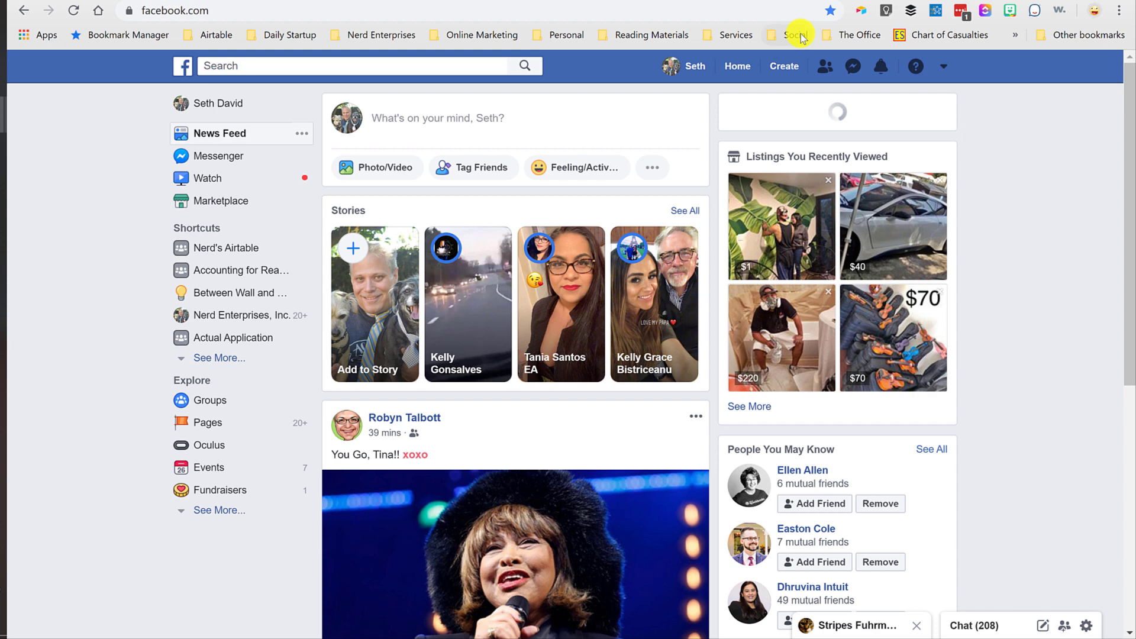
{"action": "left_click", "coordinate": [795, 35]}
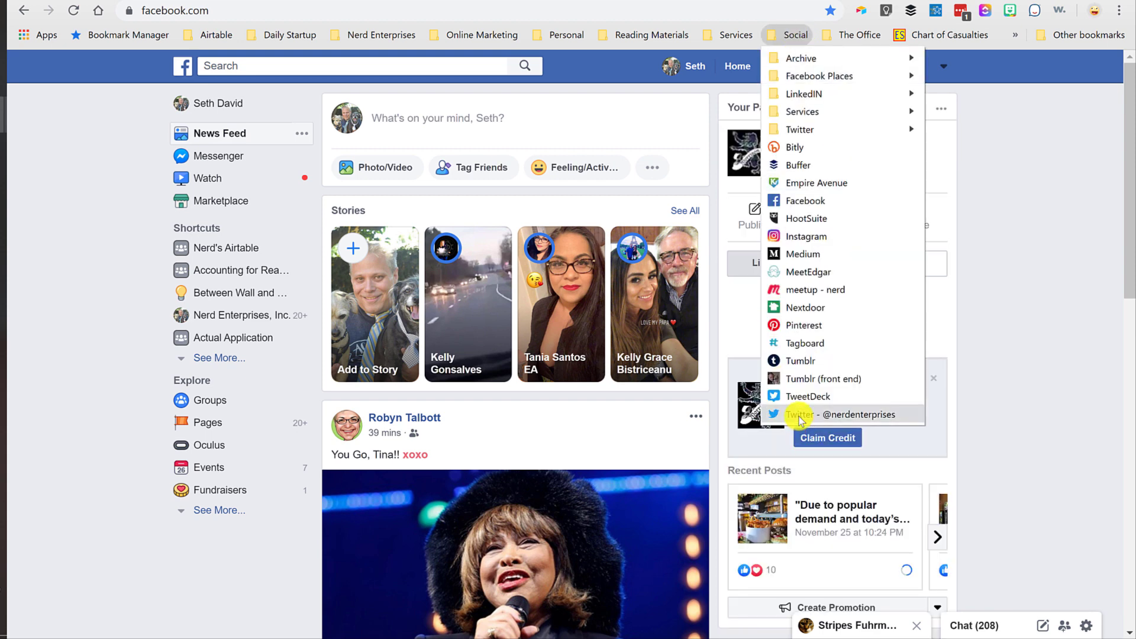
- Open Twitter from bookmarks and open the Kajabi custom affiliate campaigns tweet
{"action": "left_click", "coordinate": [779, 414]}
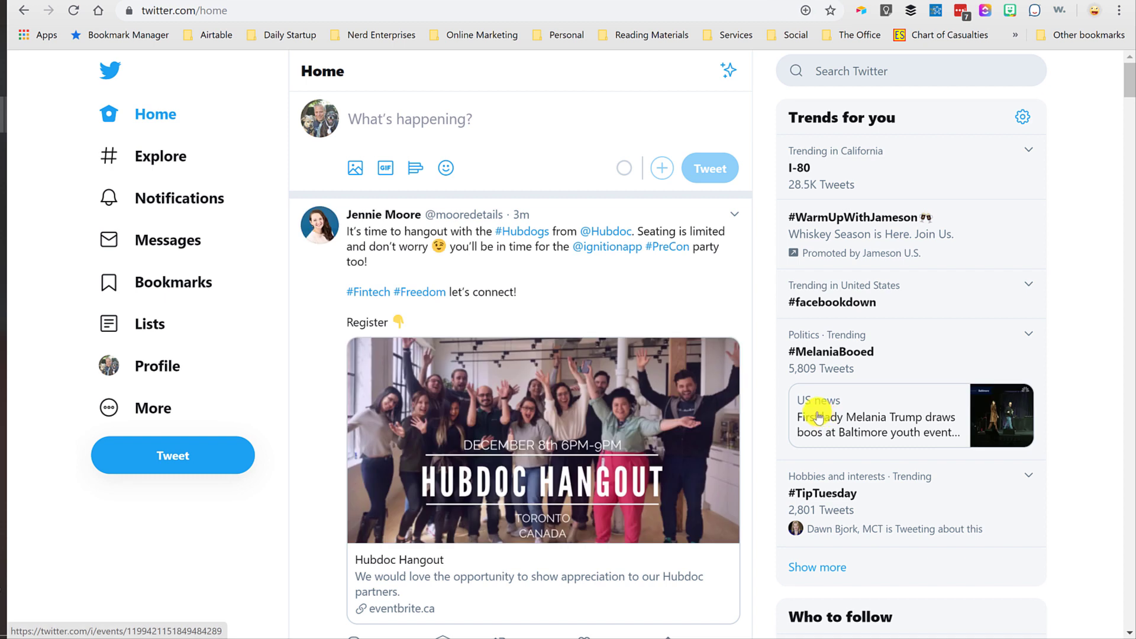
{"action": "scroll", "coordinate": [580, 491], "scroll_direction": "down", "scroll_amount": 9}
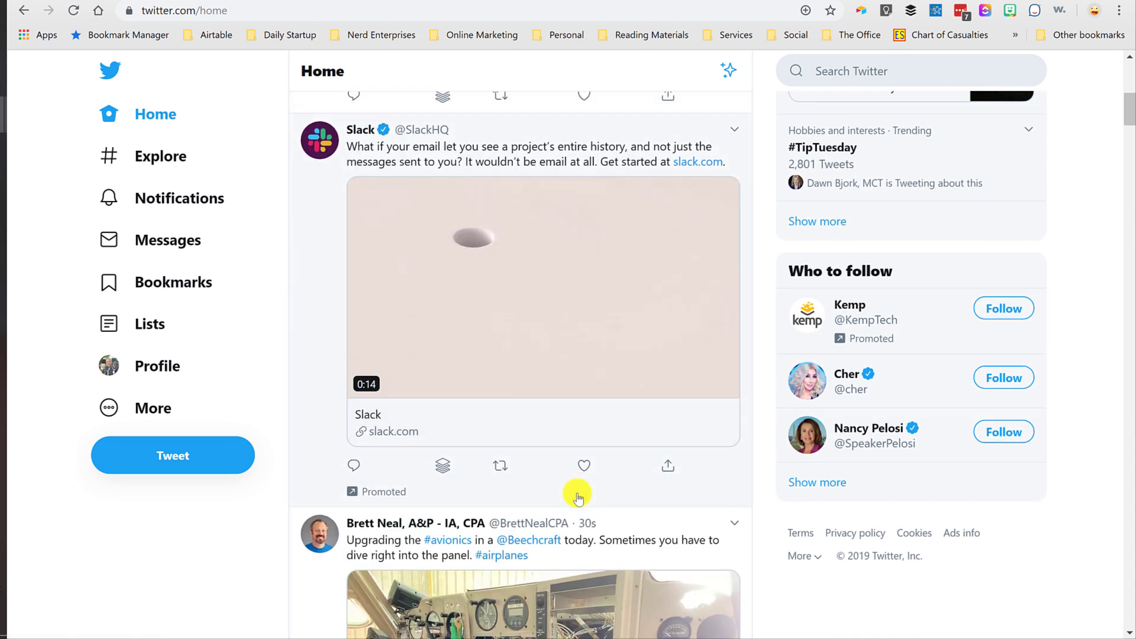
{"action": "scroll", "coordinate": [579, 497], "scroll_direction": "down", "scroll_amount": 3}
{"action": "scroll", "coordinate": [579, 497], "scroll_direction": "down", "scroll_amount": 8}
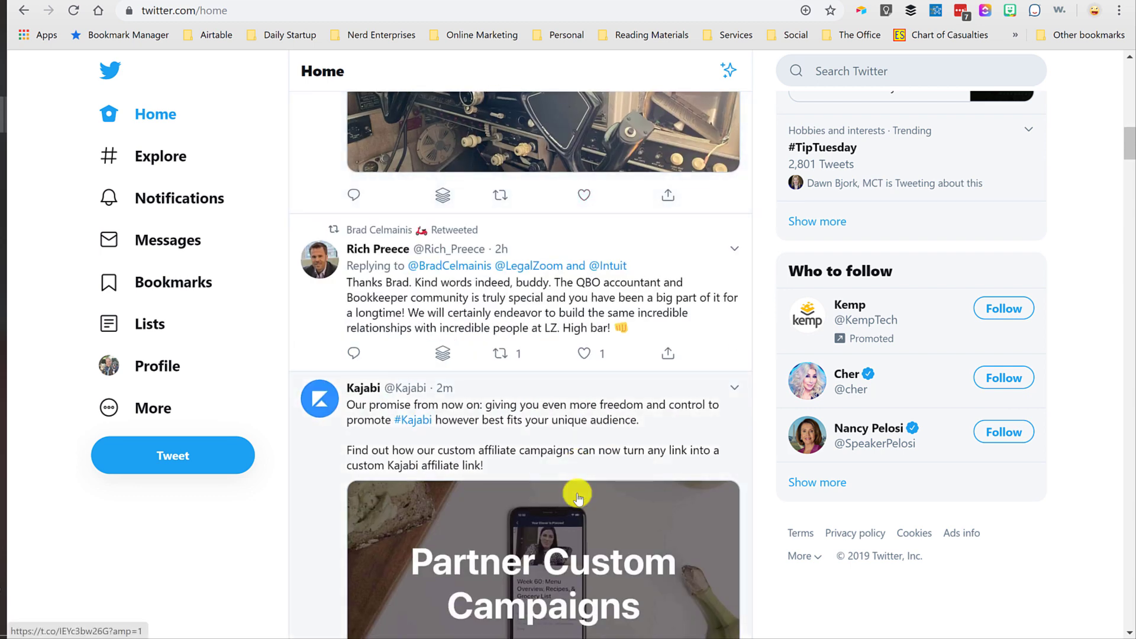
{"action": "scroll", "coordinate": [578, 497], "scroll_direction": "down", "scroll_amount": 4}
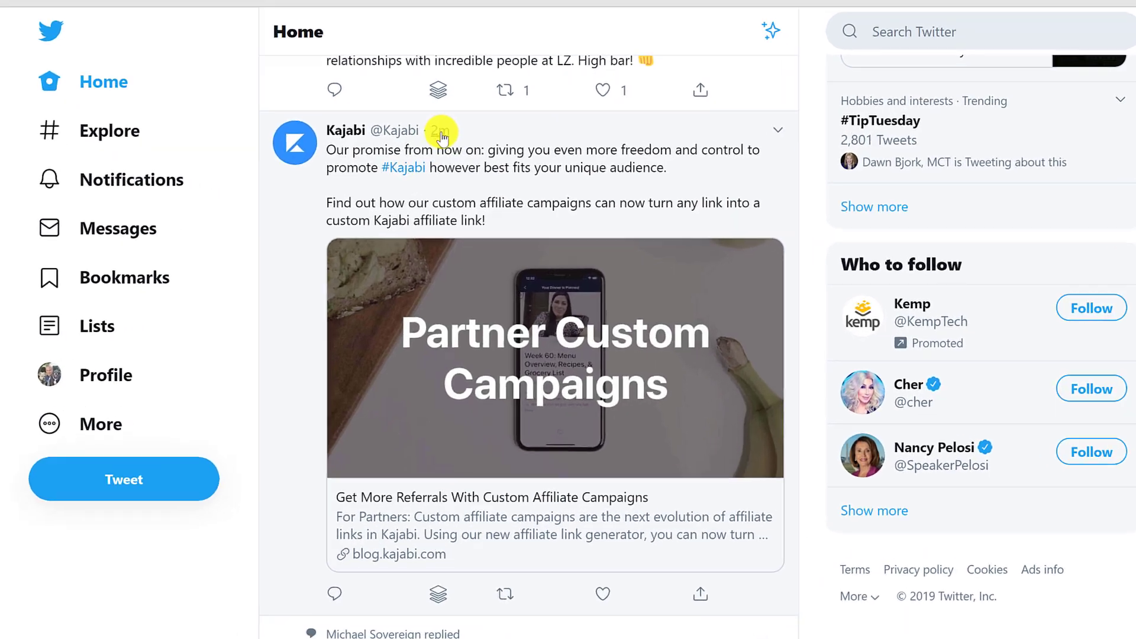
{"action": "mouse_move", "coordinate": [446, 159]}
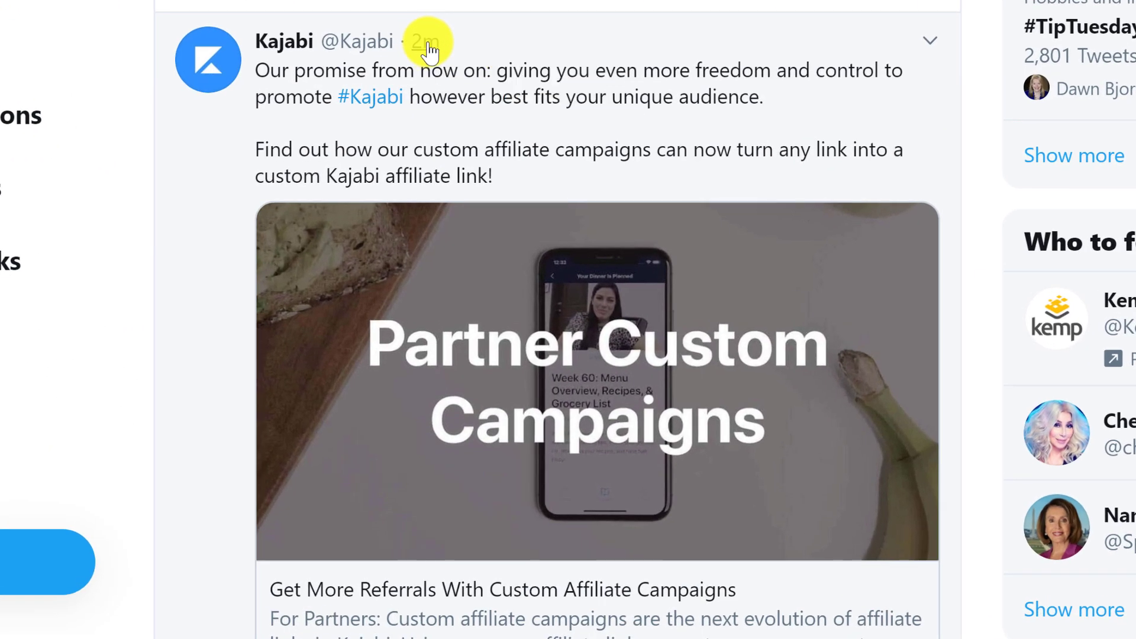
{"action": "left_click", "coordinate": [426, 42]}
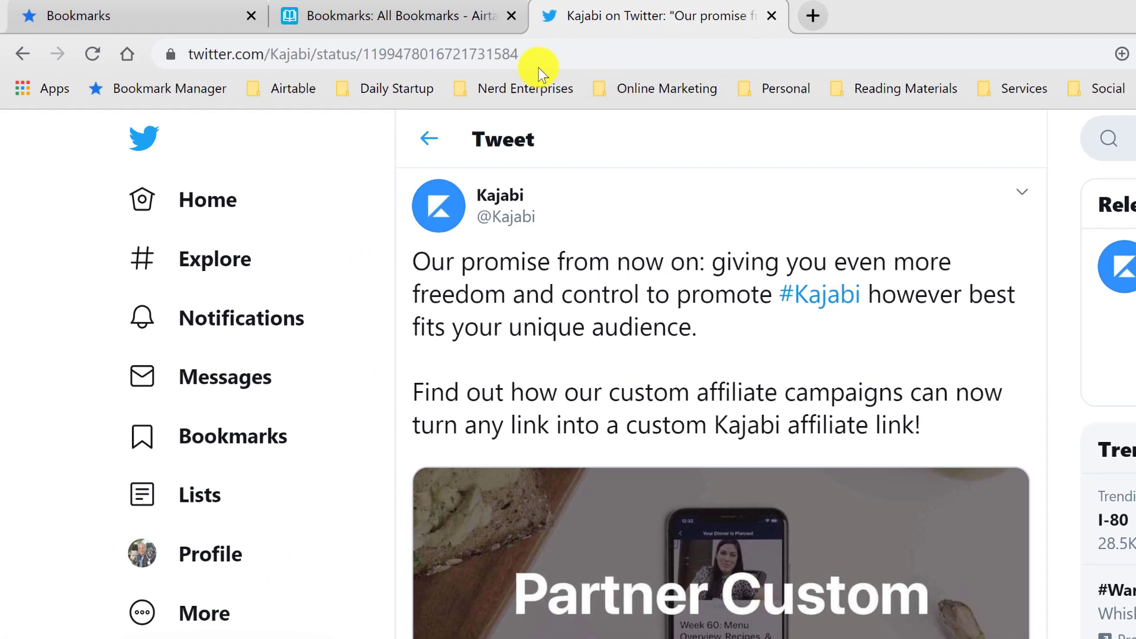
{"action": "left_click", "coordinate": [535, 49]}
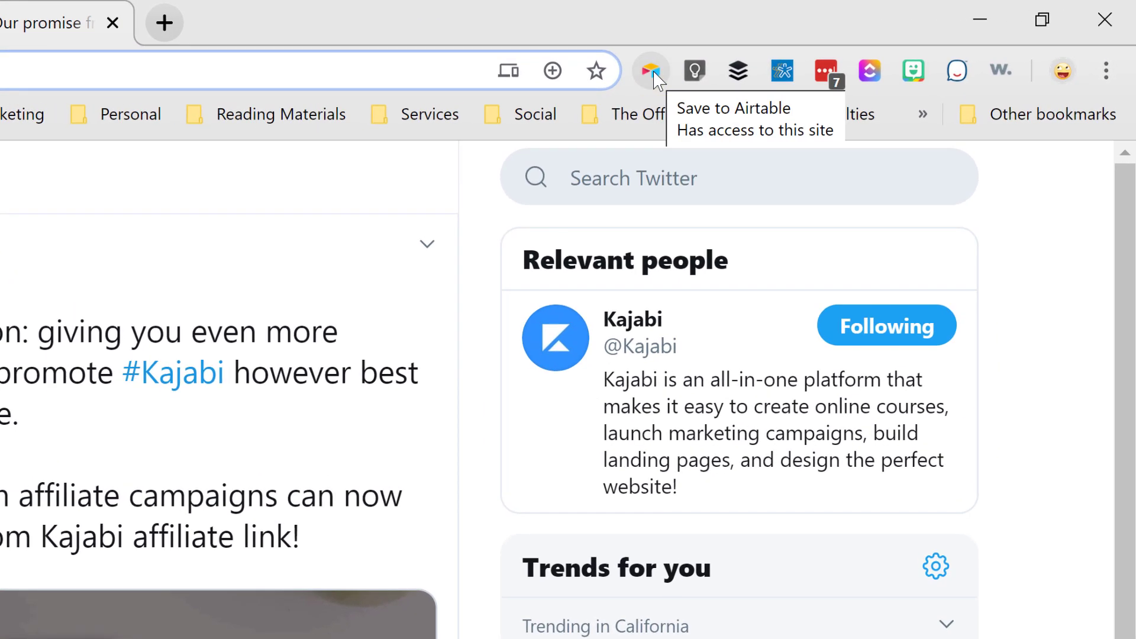
- Clip the Kajabi tweet into All Bookmarks with a full-page screenshot attachment
{"action": "left_click", "coordinate": [652, 71]}
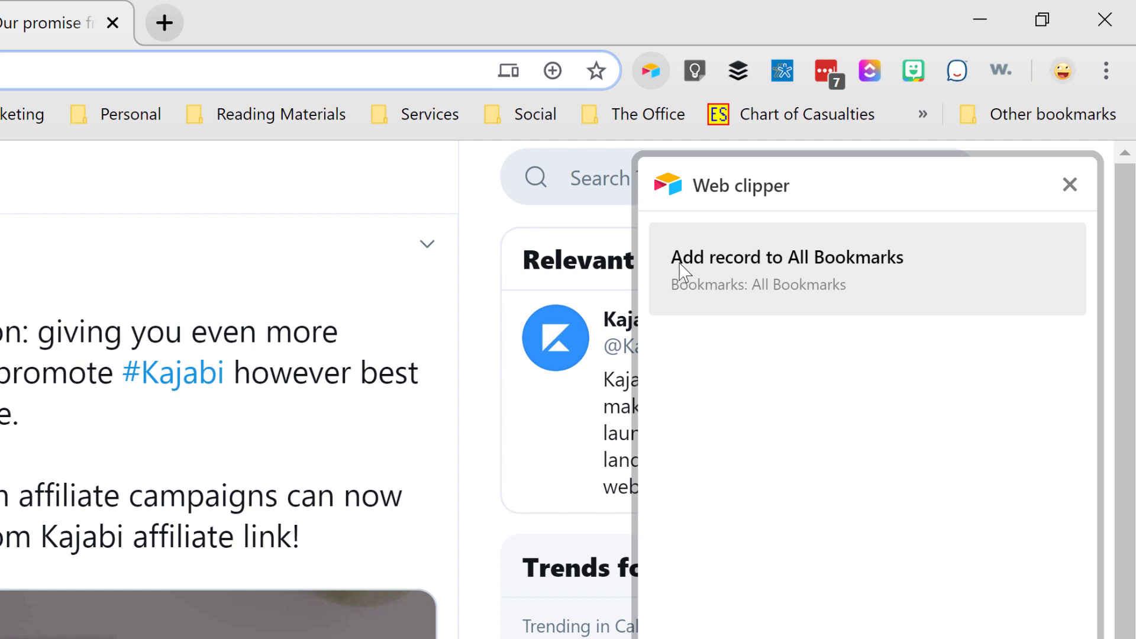
{"action": "left_click", "coordinate": [779, 264]}
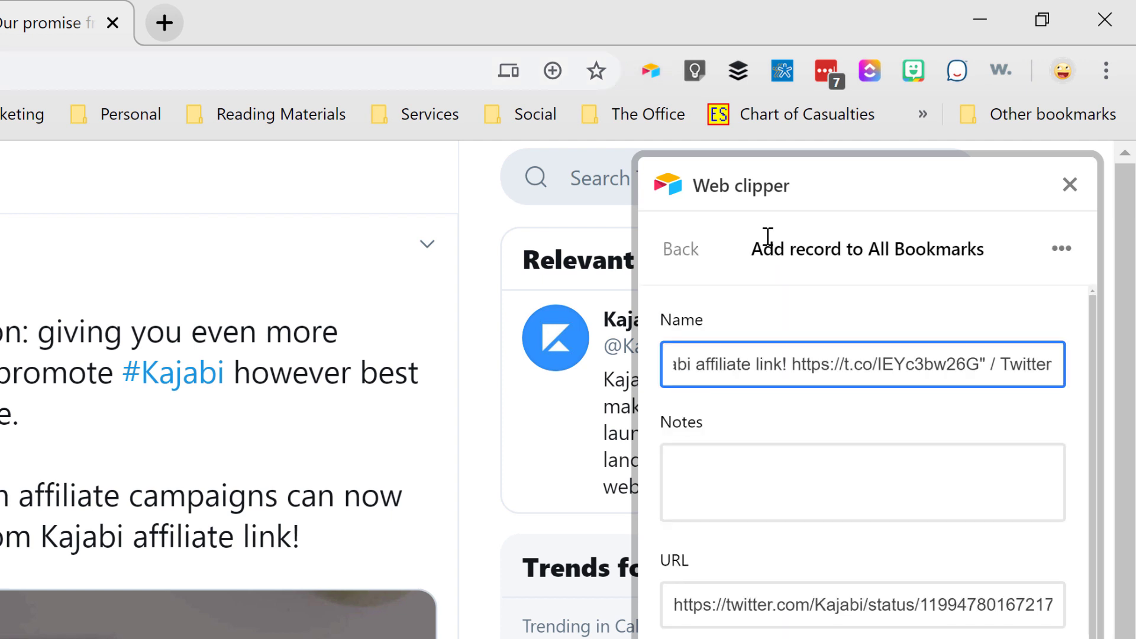
{"action": "left_click", "coordinate": [722, 488]}
{"action": "scroll", "coordinate": [720, 484], "scroll_direction": "down", "scroll_amount": 3}
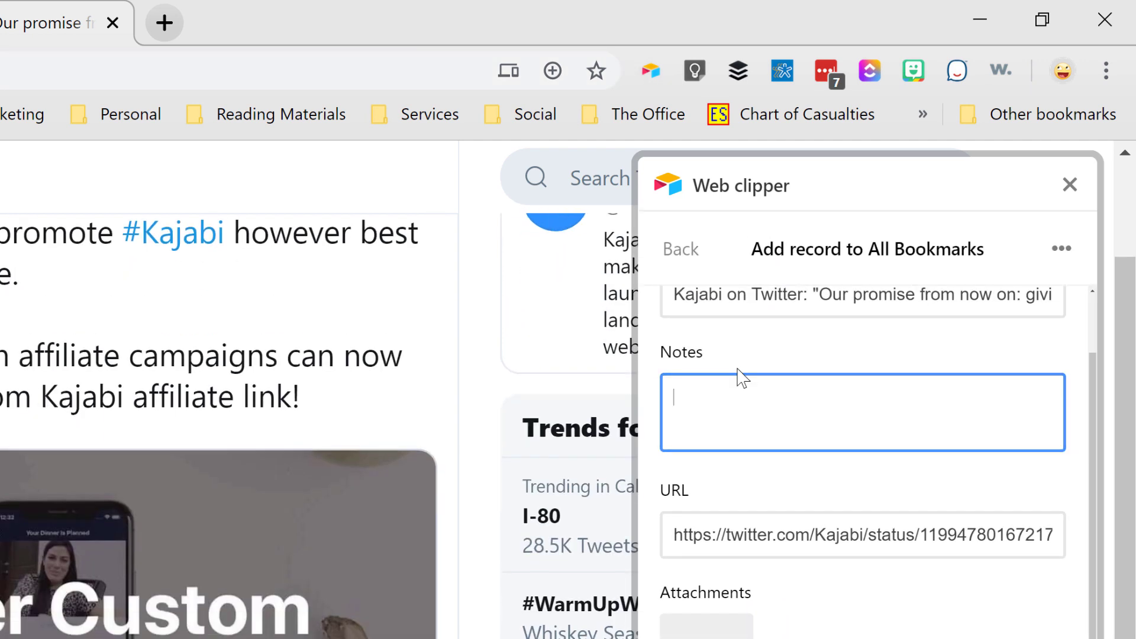
{"action": "scroll", "coordinate": [769, 521], "scroll_direction": "up", "scroll_amount": 2}
{"action": "scroll", "coordinate": [249, 473], "scroll_direction": "up", "scroll_amount": 5}
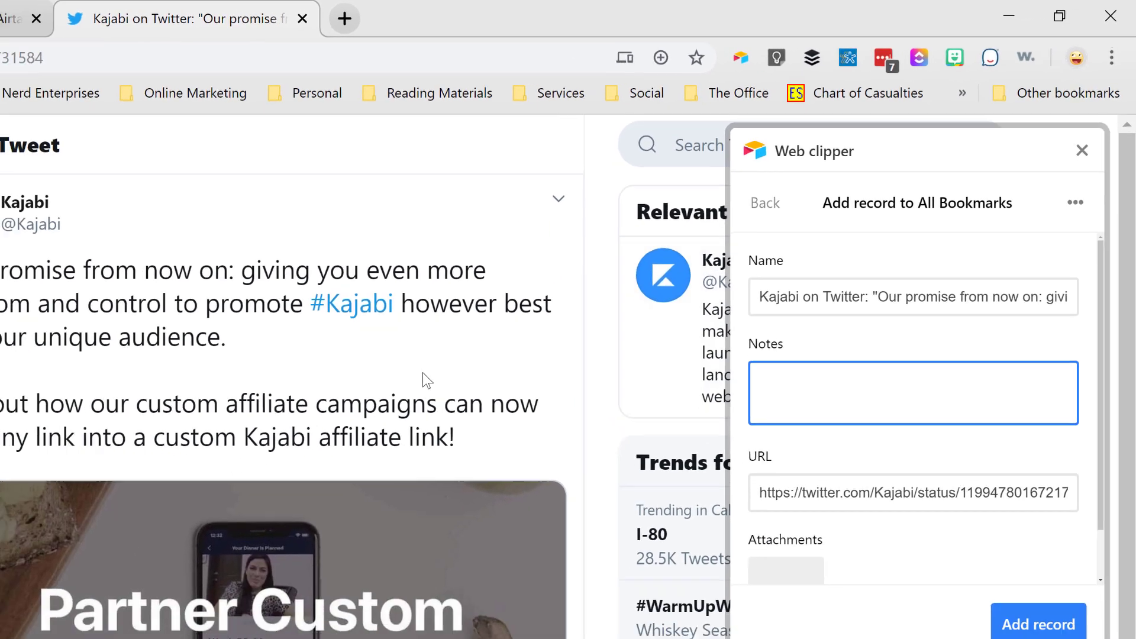
{"action": "scroll", "coordinate": [725, 450], "scroll_direction": "down", "scroll_amount": 2}
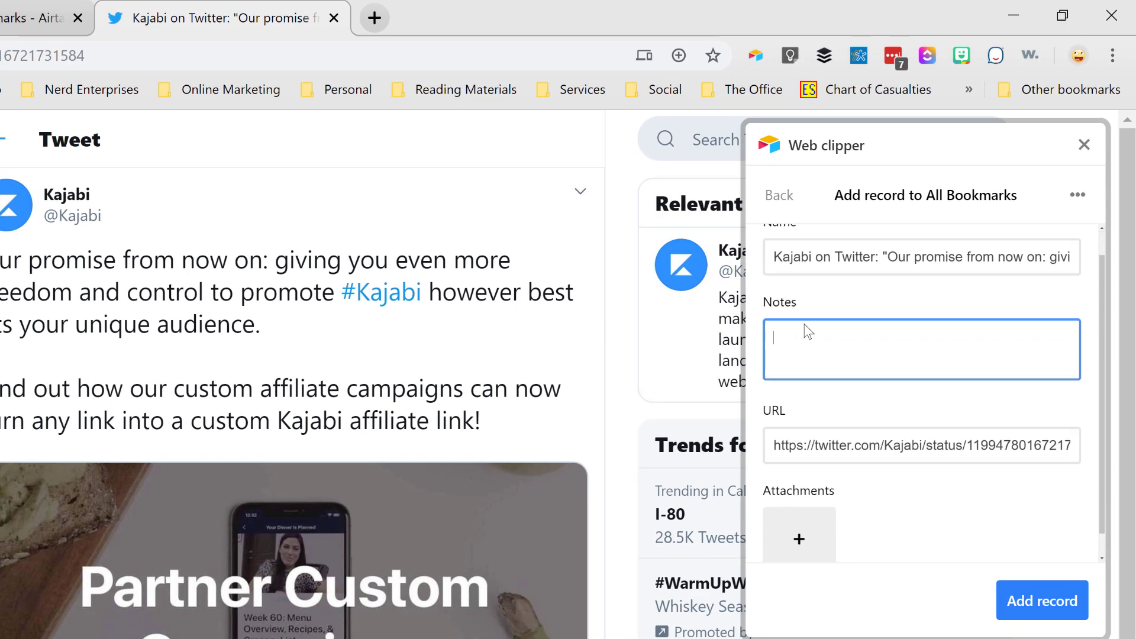
{"action": "left_click", "coordinate": [800, 514]}
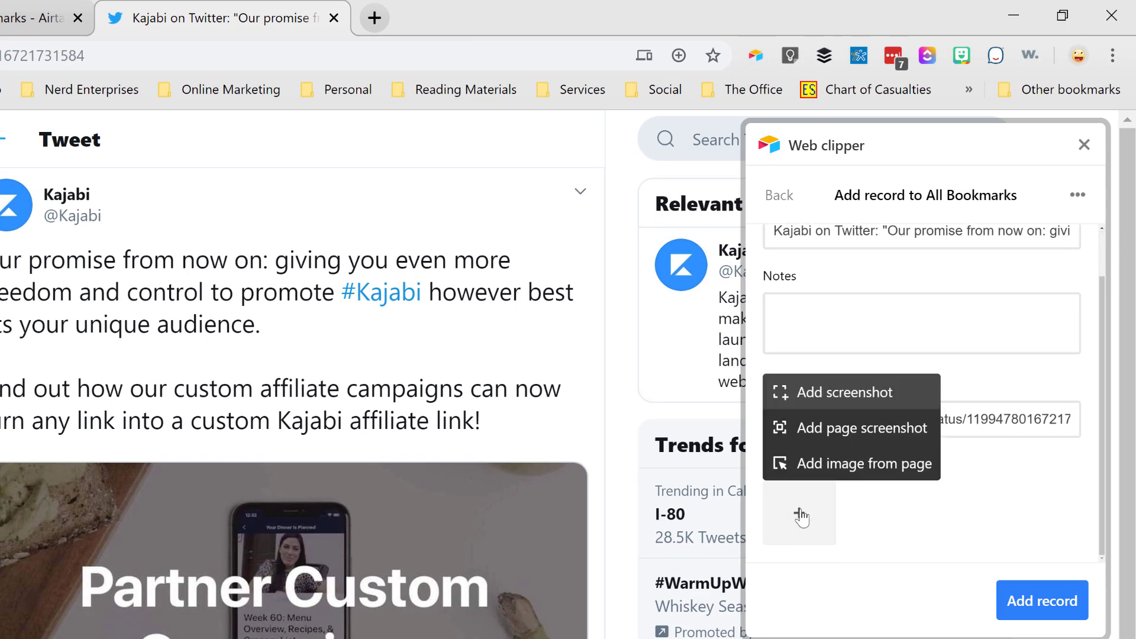
{"action": "left_click", "coordinate": [867, 437]}
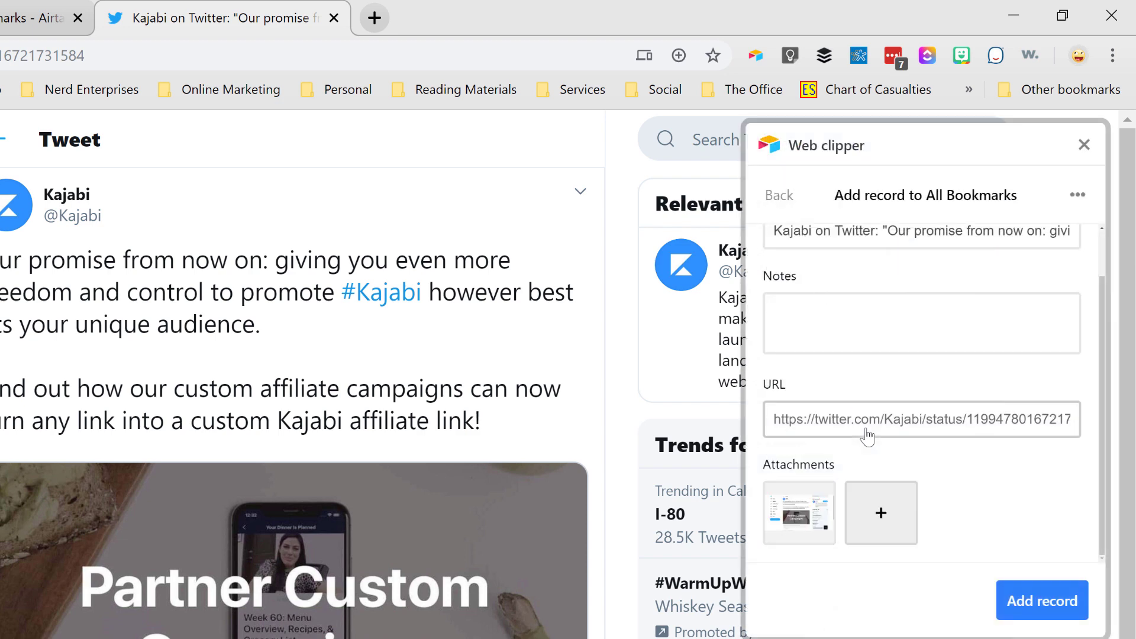
{"action": "left_click", "coordinate": [1053, 602]}
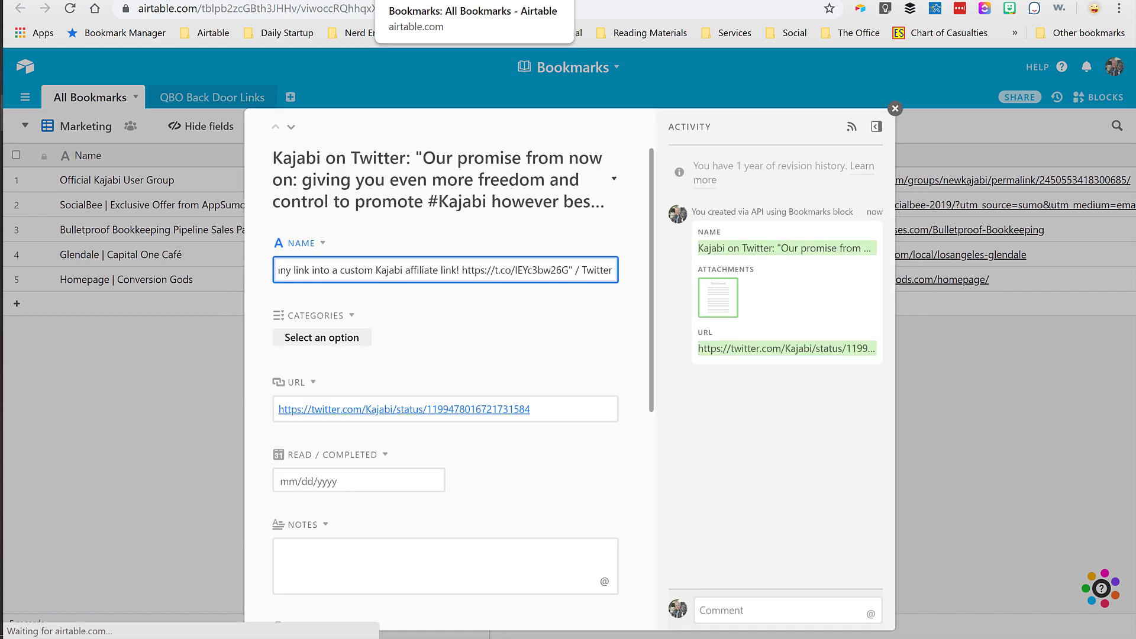
- View the Kajabi record's tweet screenshot full size, then close the record
{"action": "scroll", "coordinate": [463, 263], "scroll_direction": "down", "scroll_amount": 6}
{"action": "mouse_move", "coordinate": [357, 366]}
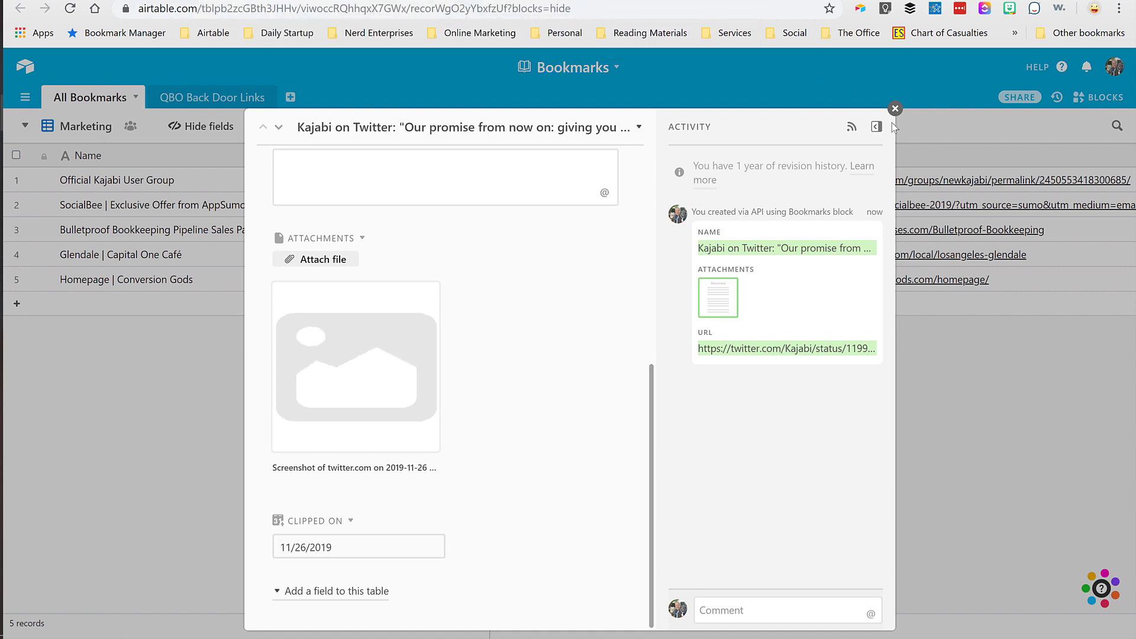
{"action": "mouse_move", "coordinate": [323, 349]}
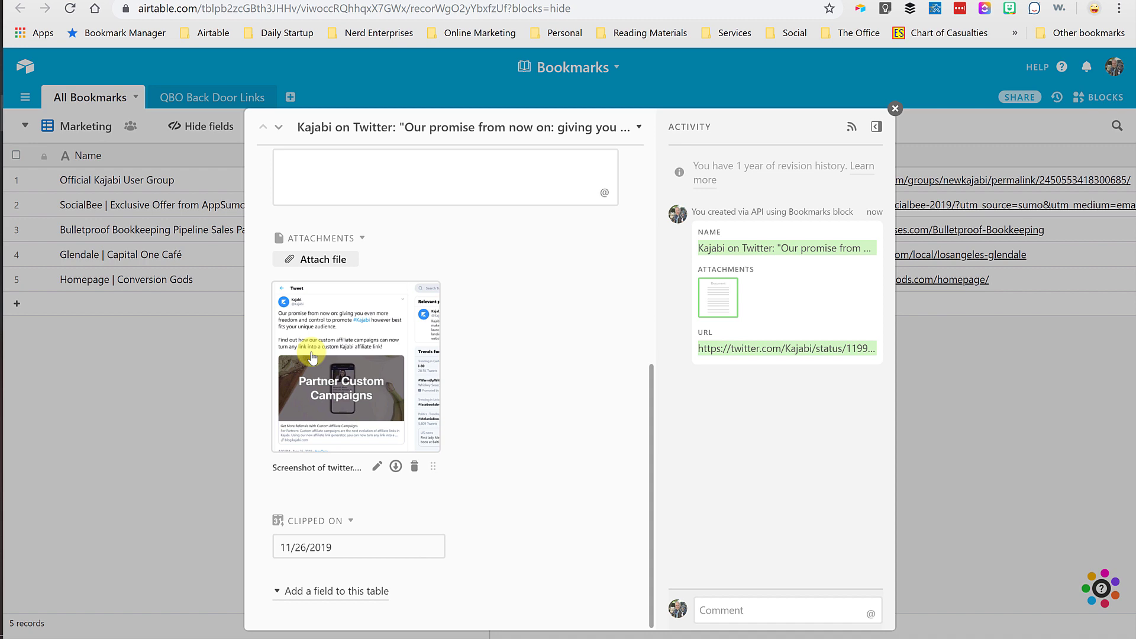
{"action": "left_click", "coordinate": [311, 372]}
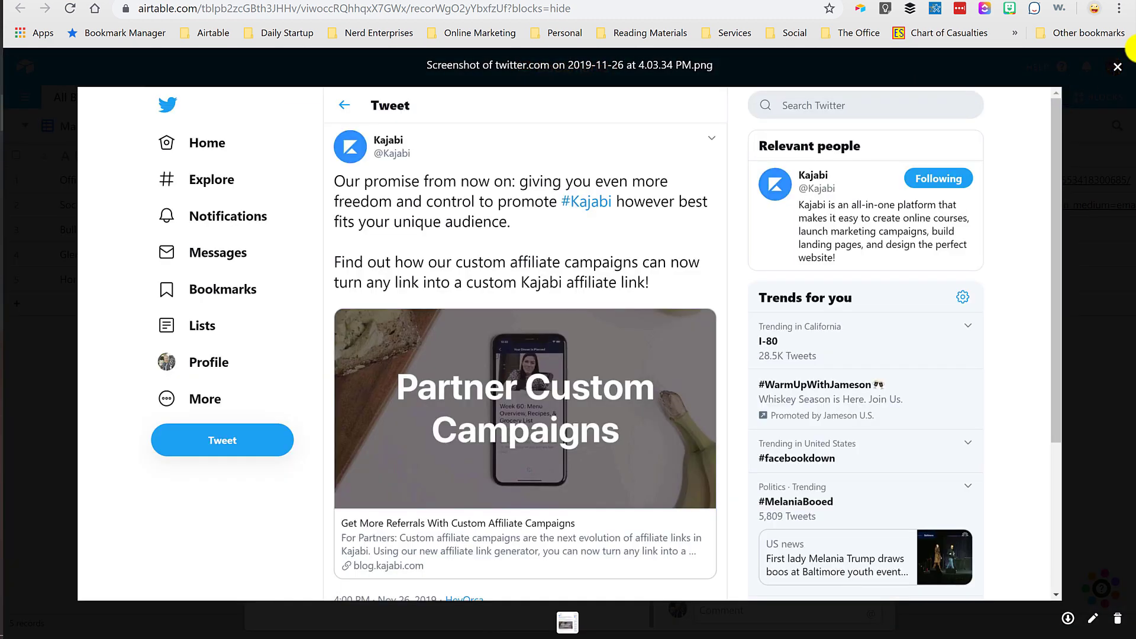
{"action": "left_click", "coordinate": [1118, 71]}
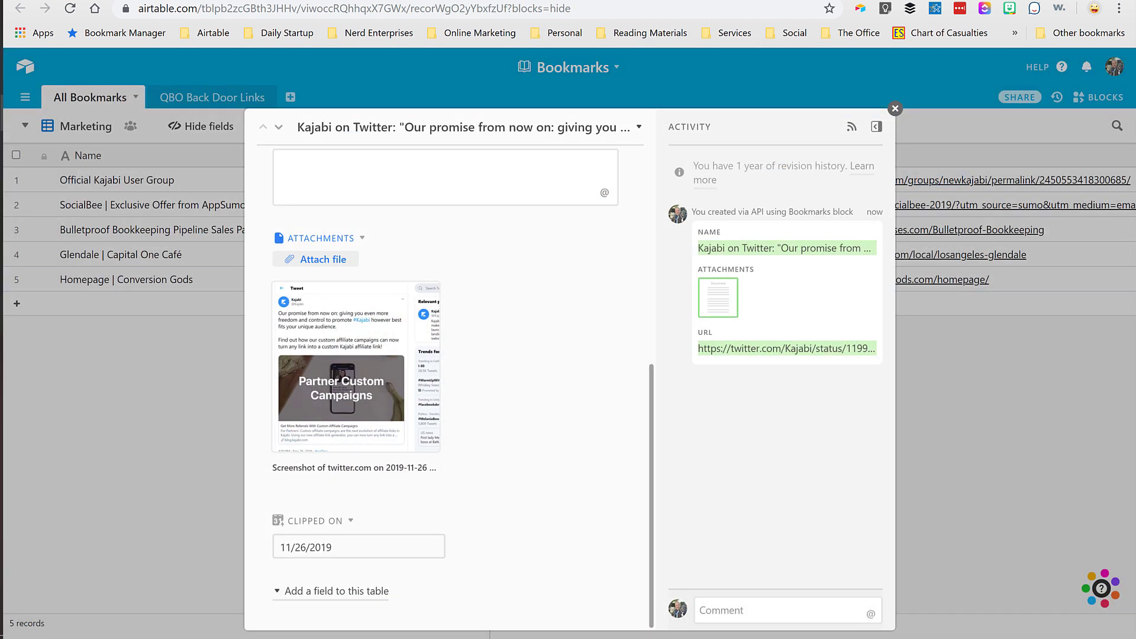
{"action": "key", "text": "Escape"}
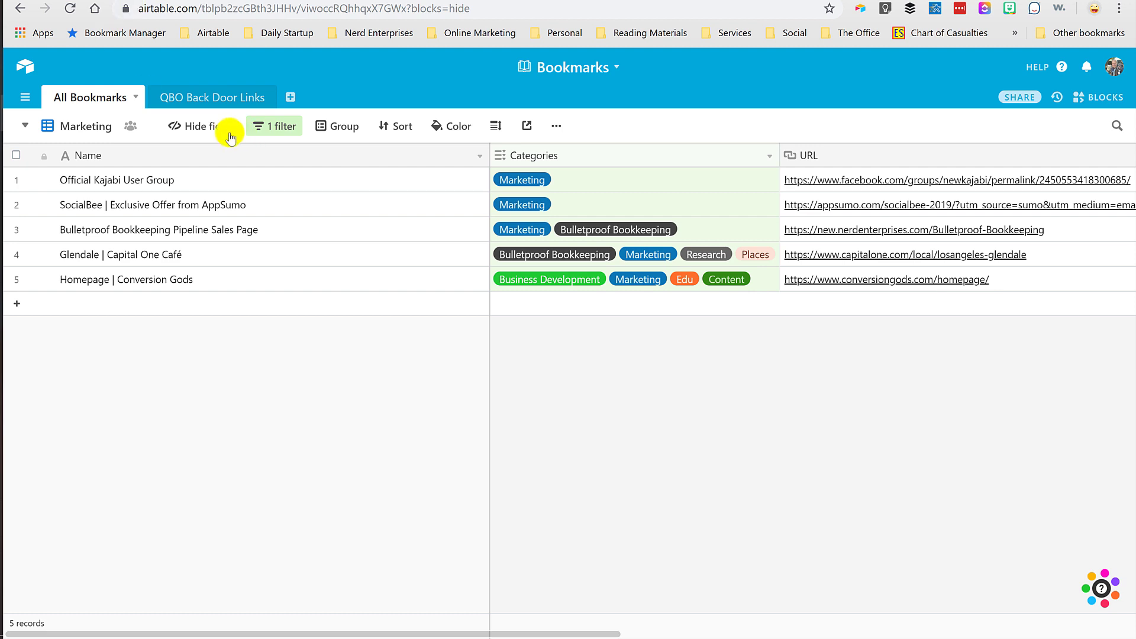
- Switch from the Marketing view back to the Grid view
{"action": "left_click", "coordinate": [89, 124]}
{"action": "left_click", "coordinate": [93, 158]}
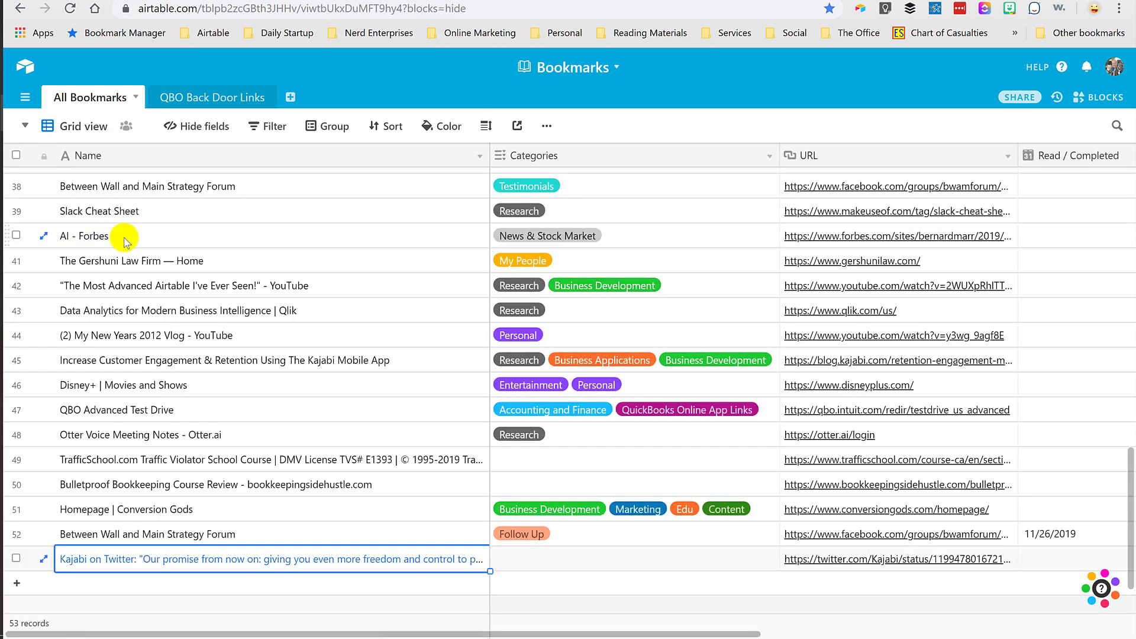
{"action": "key", "text": "Tab"}
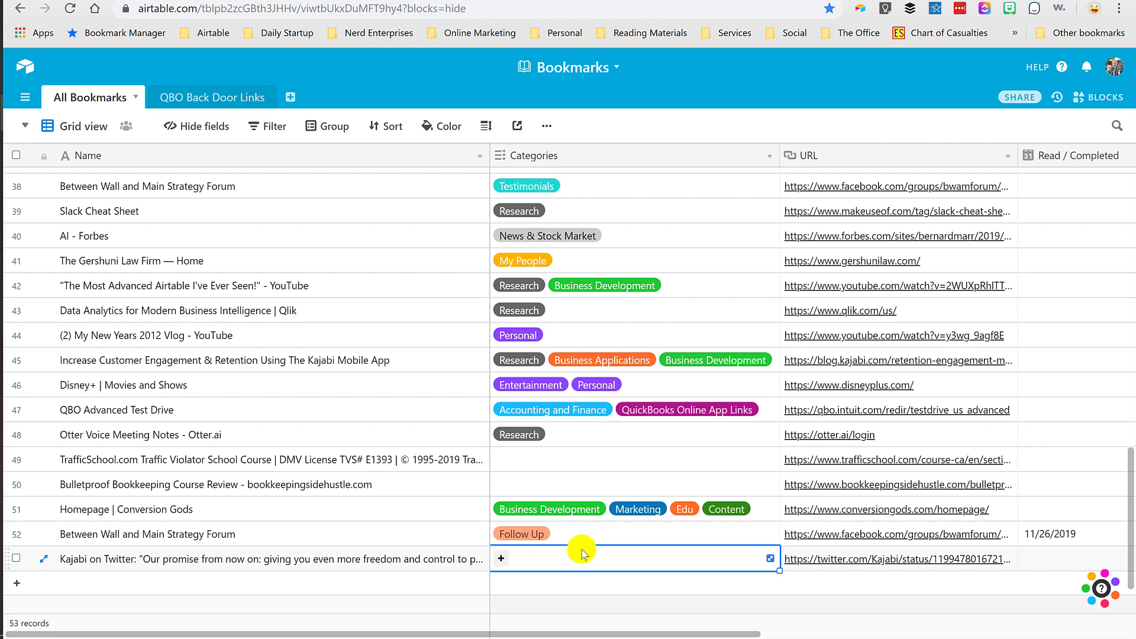
- Filter the grid to records where Categories is empty, leaving 3 bookmarks
{"action": "left_click", "coordinate": [384, 126]}
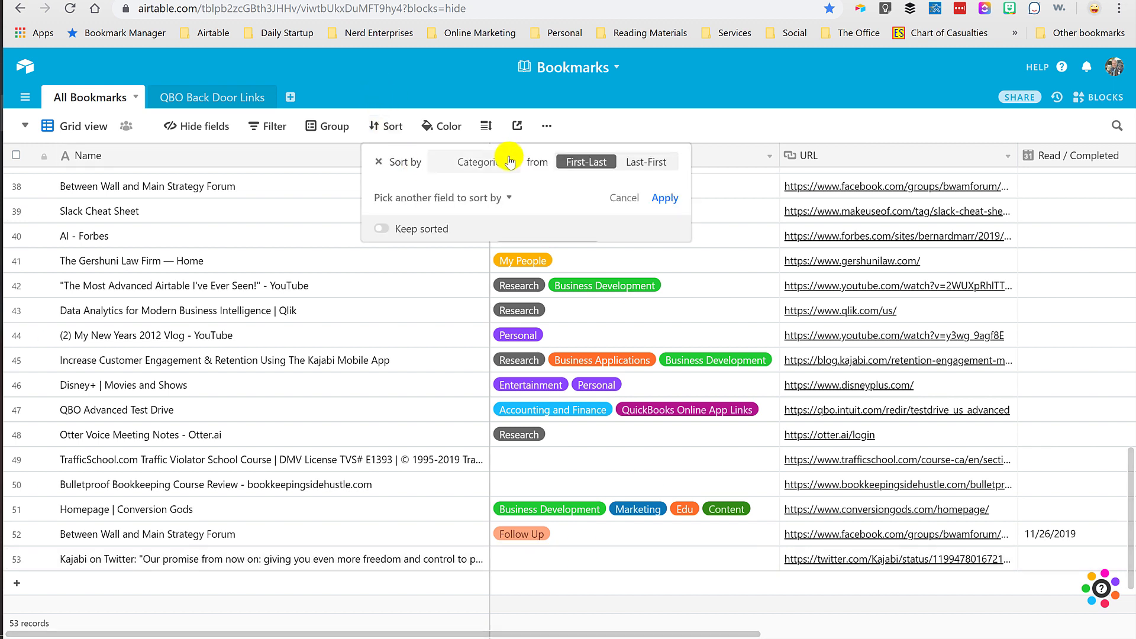
{"action": "left_click", "coordinate": [289, 127]}
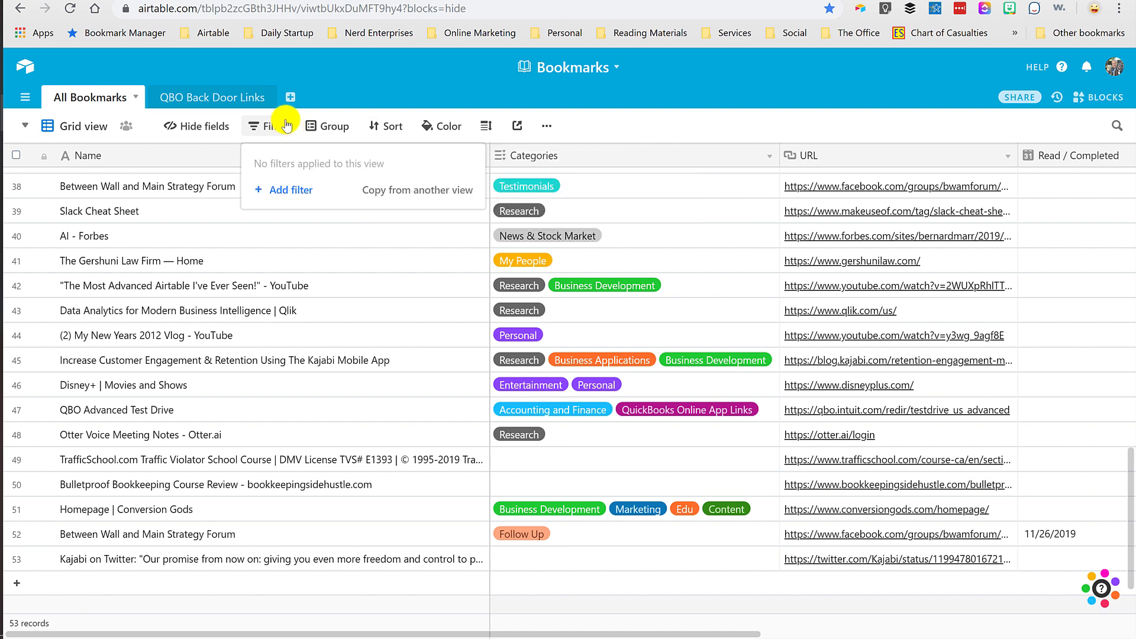
{"action": "left_click", "coordinate": [282, 184]}
{"action": "left_click", "coordinate": [353, 161]}
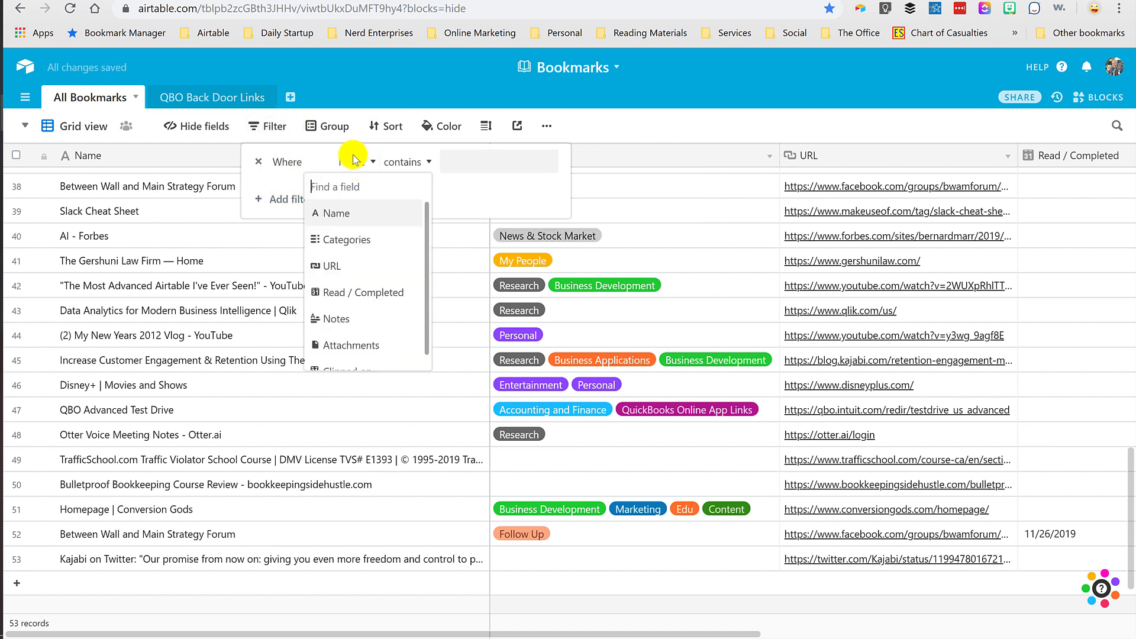
{"action": "left_click", "coordinate": [347, 240]}
{"action": "left_click", "coordinate": [456, 162]}
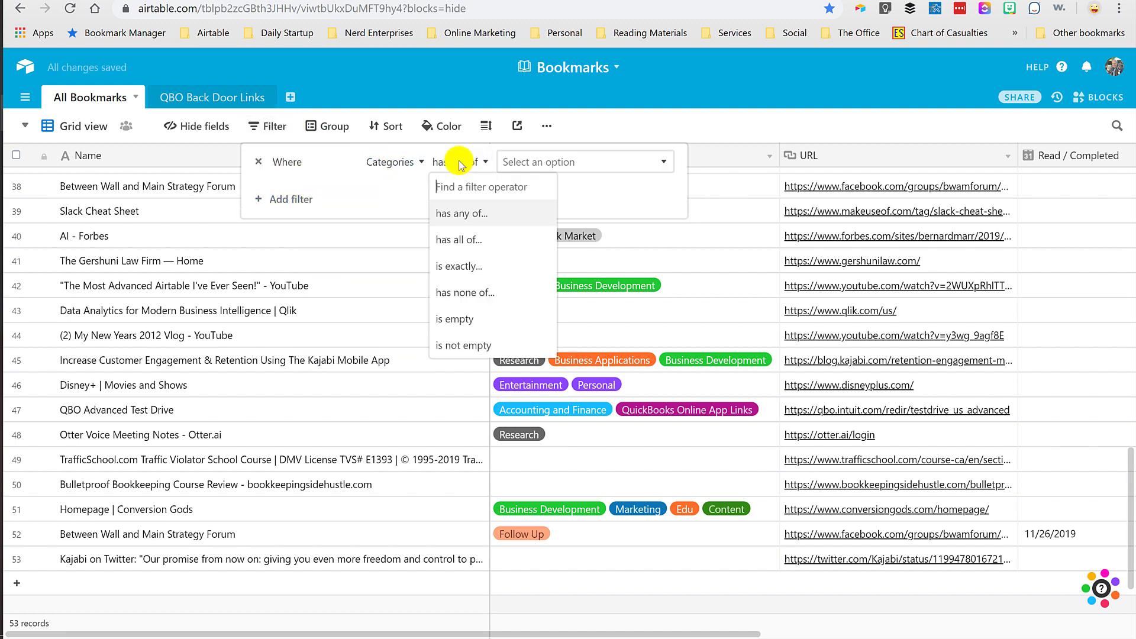
{"action": "left_click", "coordinate": [453, 320]}
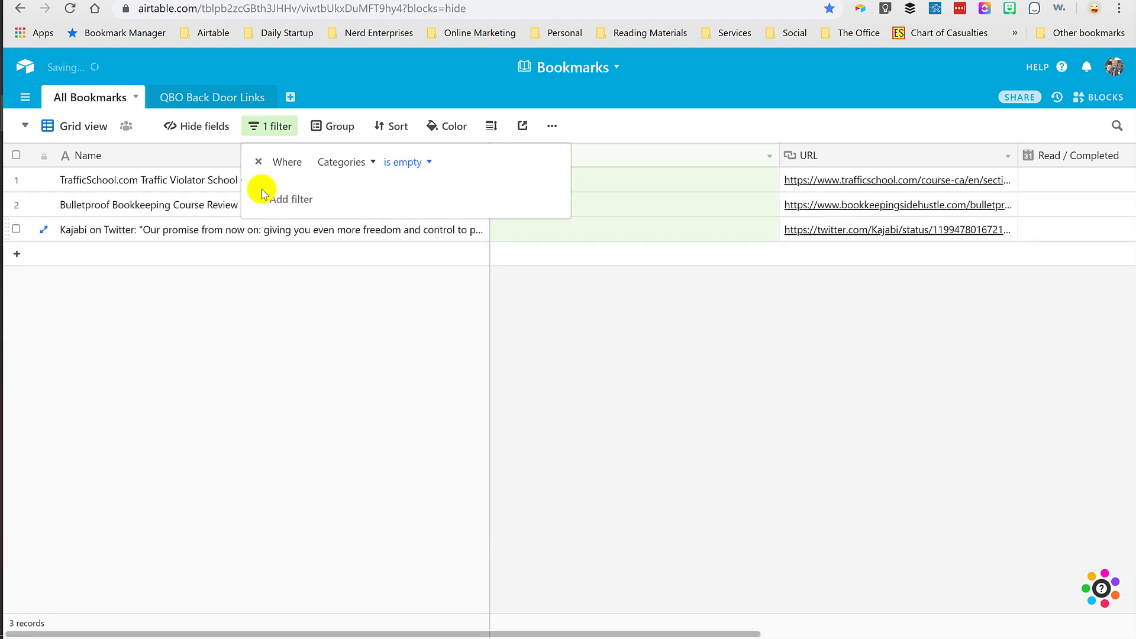
{"action": "left_click", "coordinate": [664, 186]}
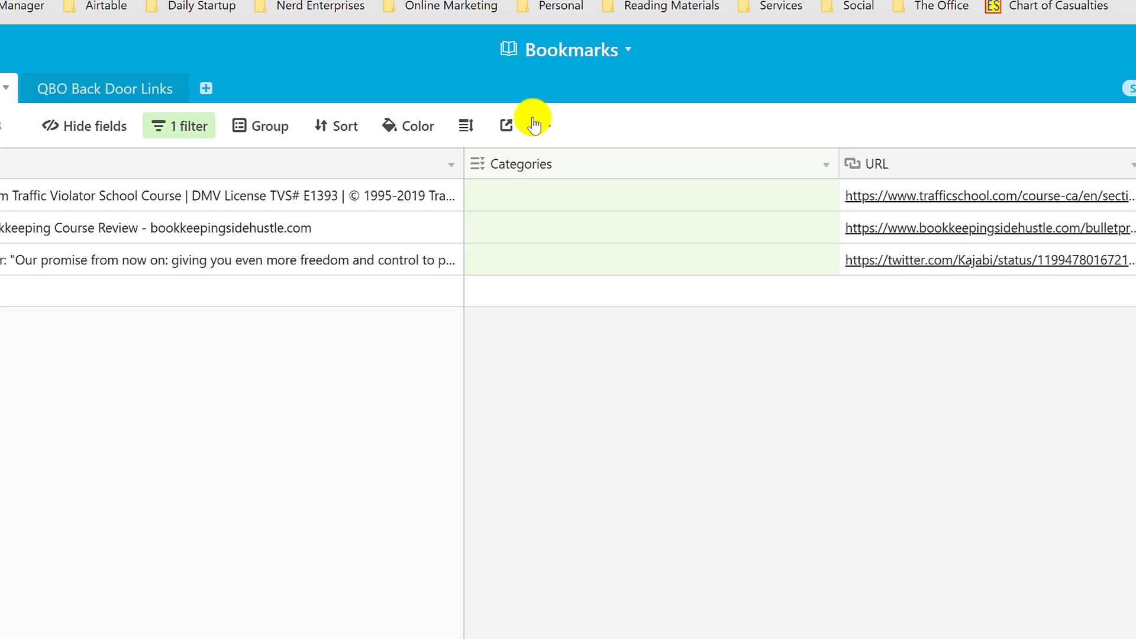
- Duplicate the empty-Categories filtered grid as a new view named 'Uncategorized'
{"action": "left_click", "coordinate": [545, 124]}
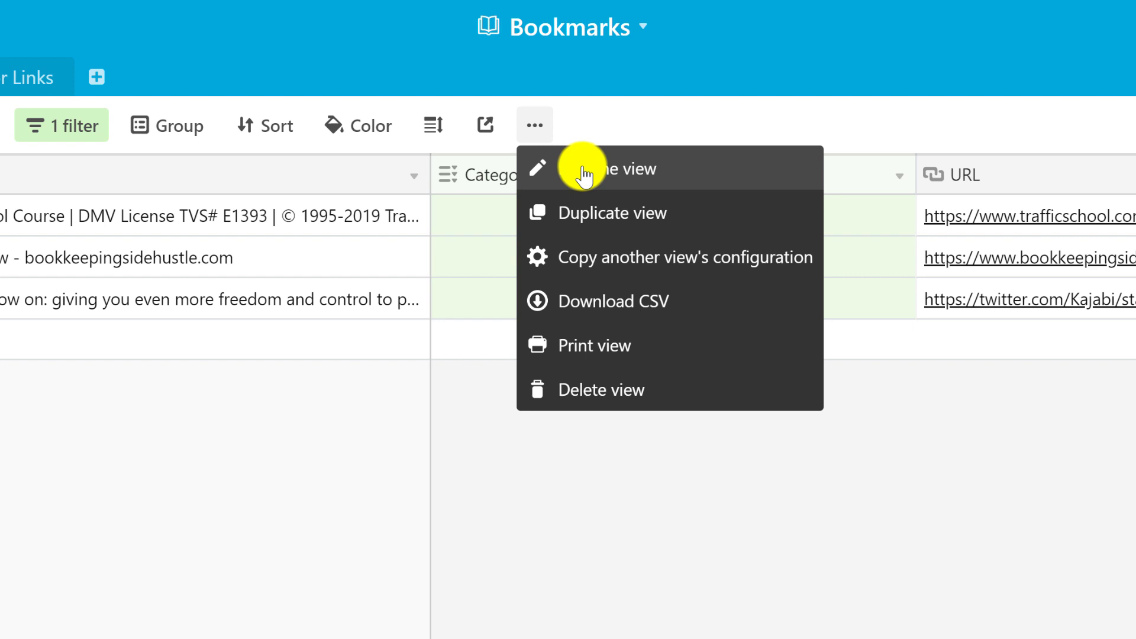
{"action": "left_click", "coordinate": [605, 213]}
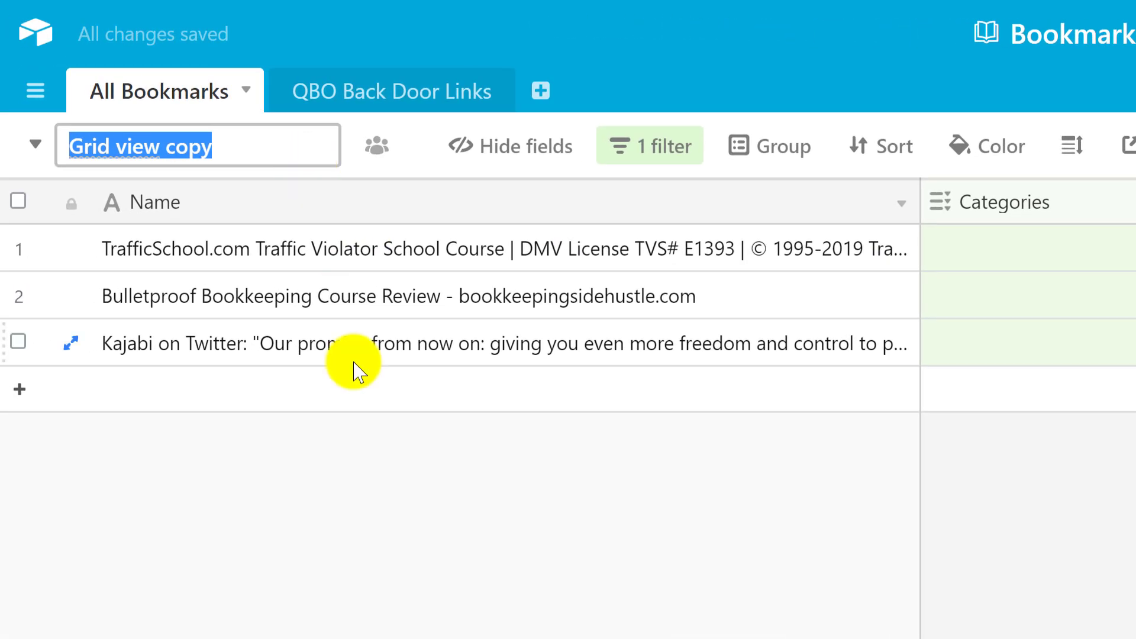
{"action": "type", "text": "Unca"}
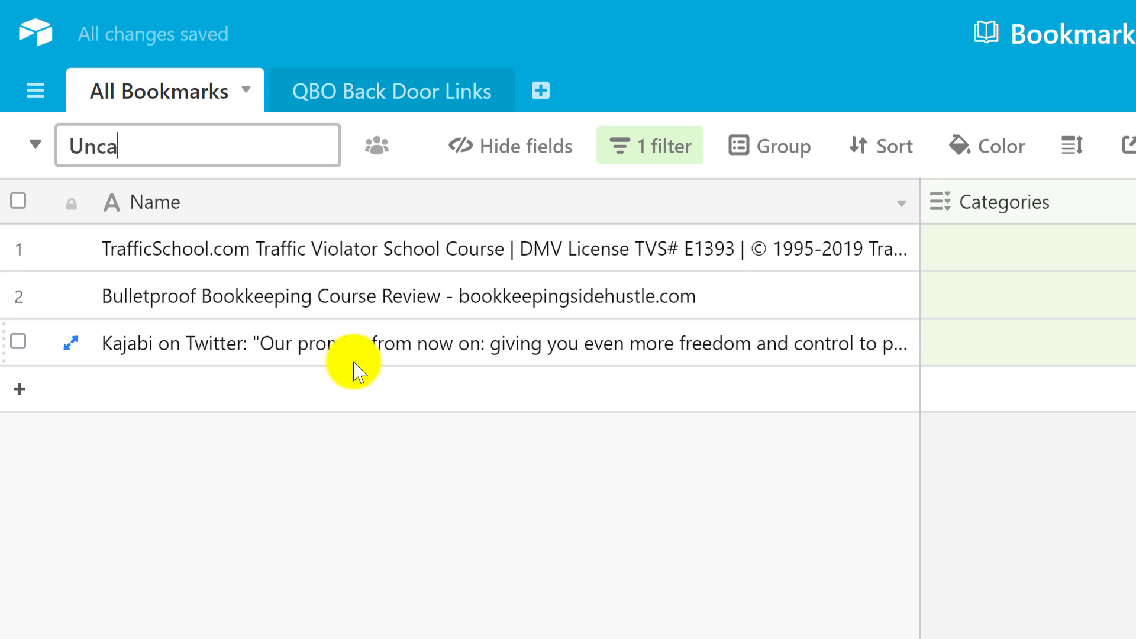
{"action": "type", "text": "tegorized"}
{"action": "key", "text": "Return"}
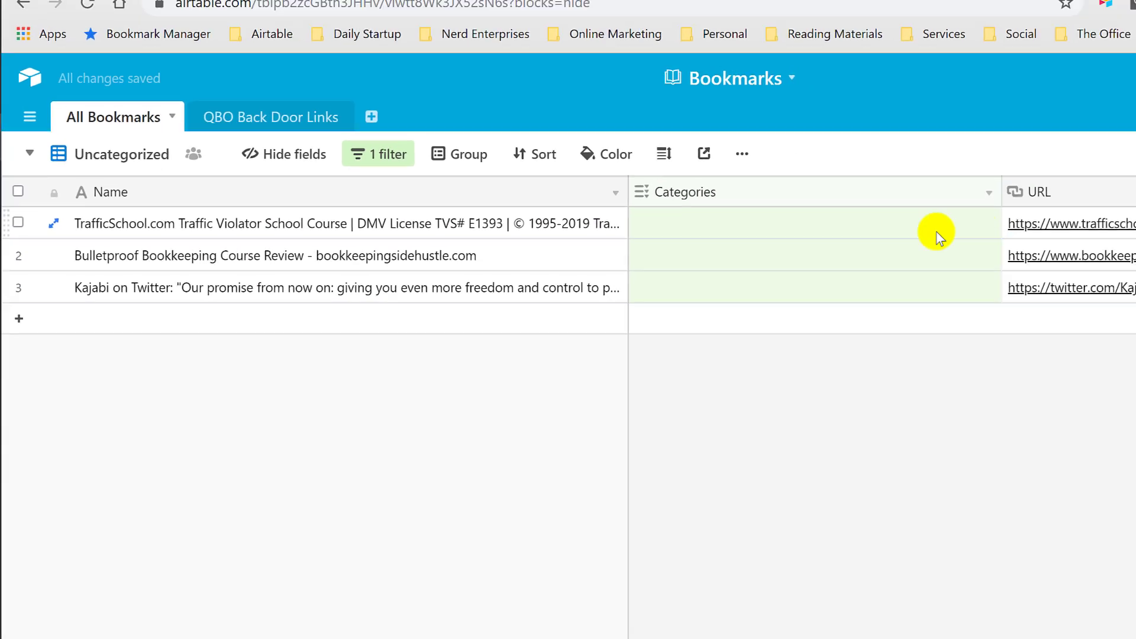
{"action": "left_click", "coordinate": [813, 236]}
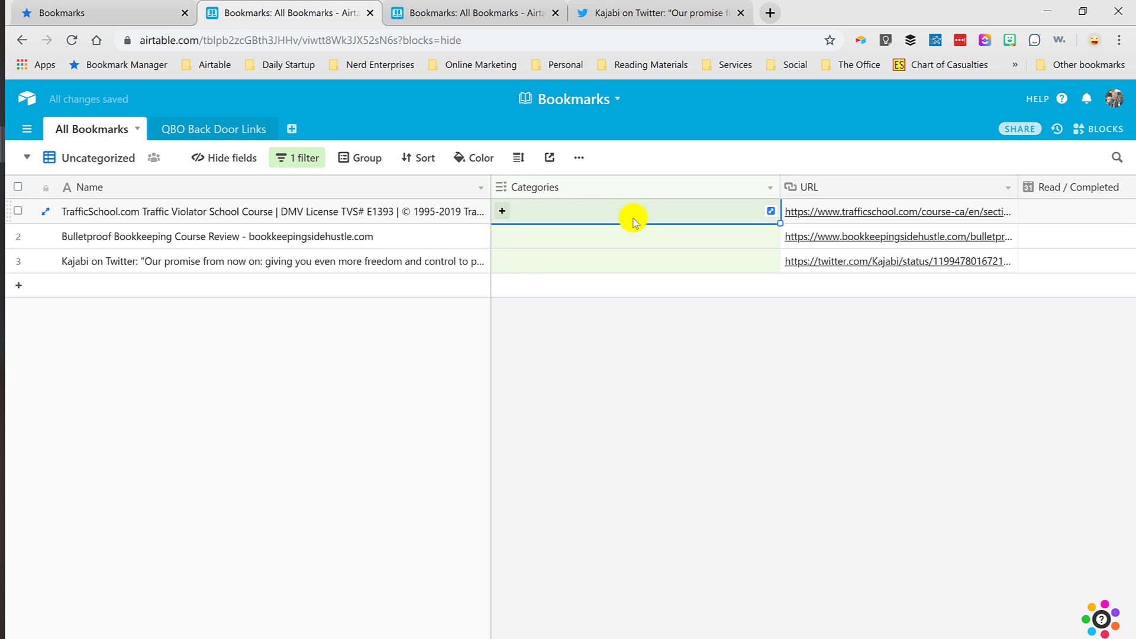
- Remove the empty-Categories filter from the Grid view
{"action": "left_click", "coordinate": [46, 163]}
{"action": "left_click", "coordinate": [46, 162]}
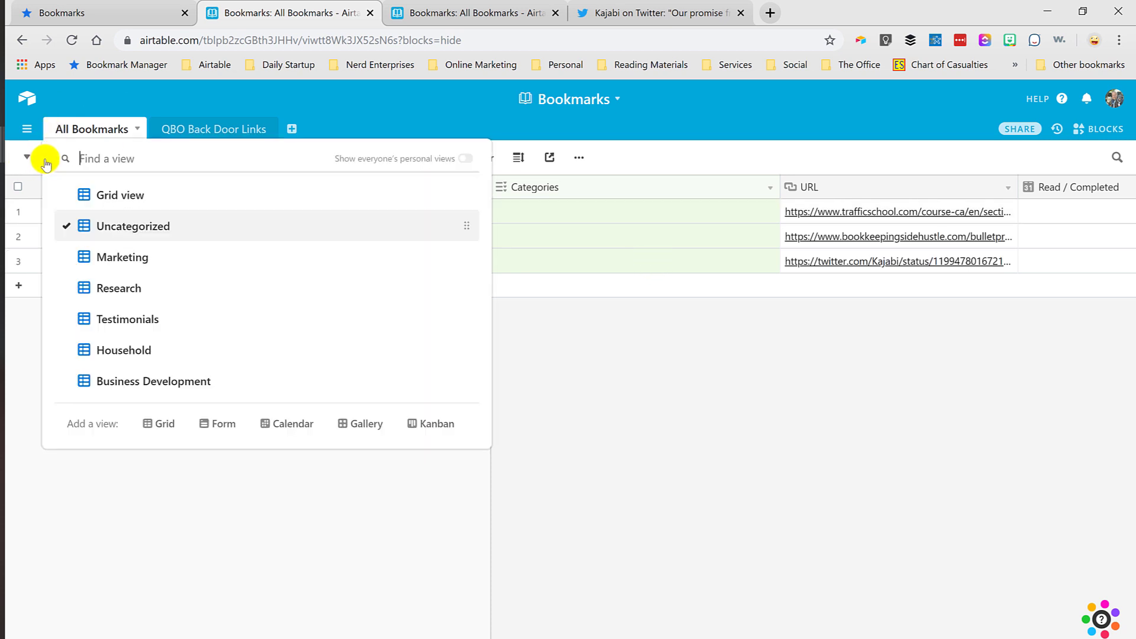
{"action": "left_click", "coordinate": [115, 196]}
{"action": "left_click", "coordinate": [258, 163]}
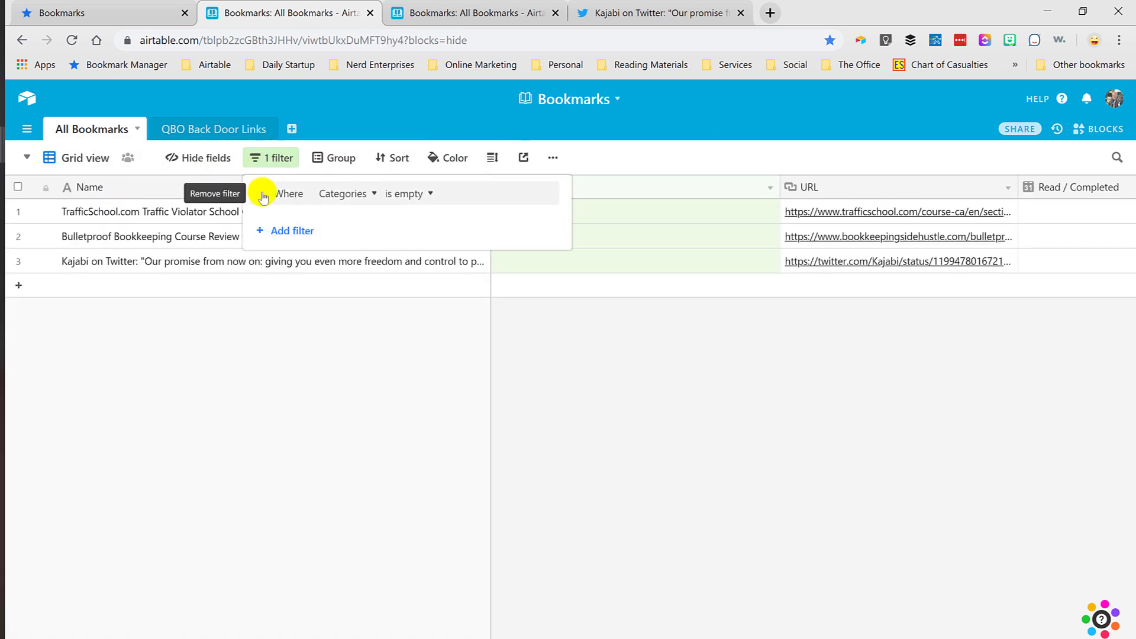
{"action": "left_click", "coordinate": [260, 192]}
- Return to the Uncategorized view and widen its Name column
{"action": "left_click", "coordinate": [77, 156]}
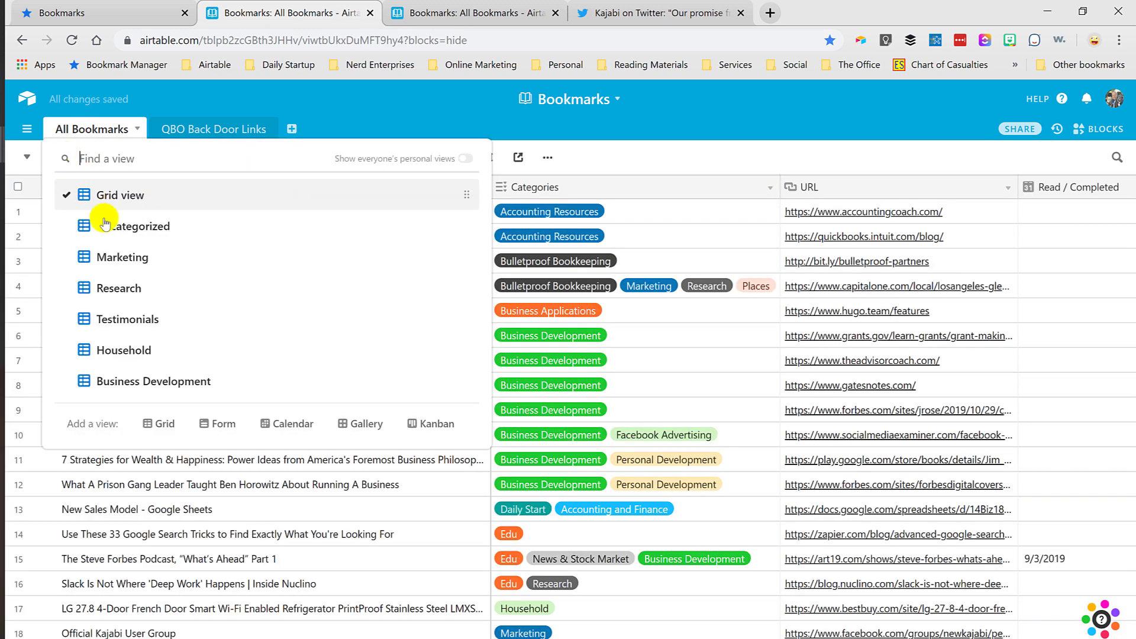
{"action": "left_click", "coordinate": [140, 230]}
{"action": "left_click", "coordinate": [507, 219]}
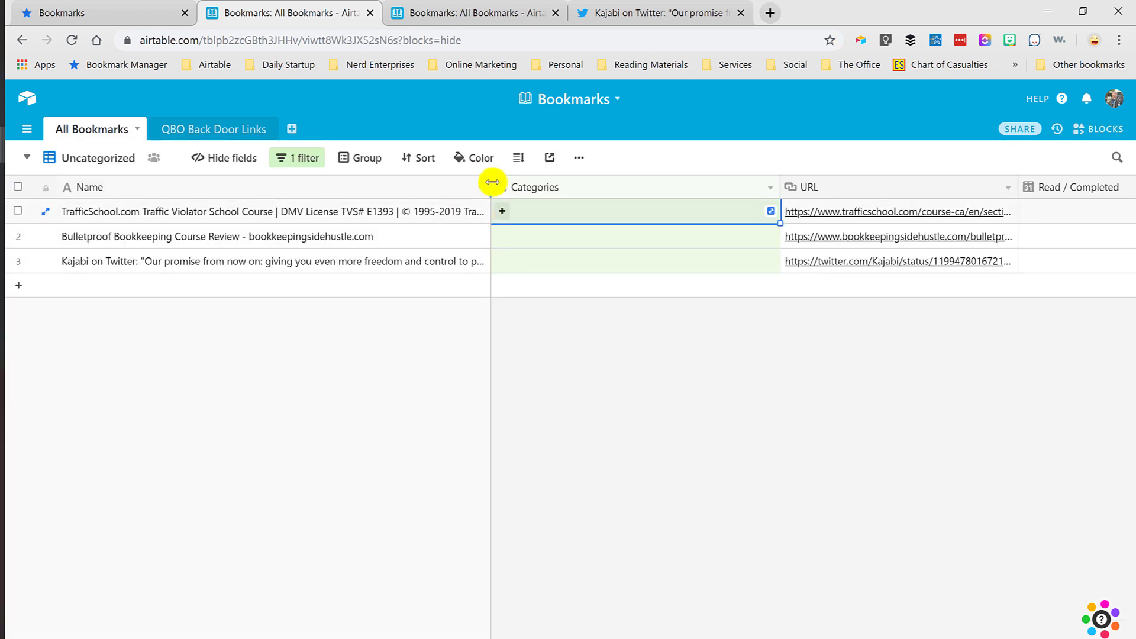
{"action": "left_click_drag", "start_coordinate": [491, 177], "coordinate": [566, 185]}
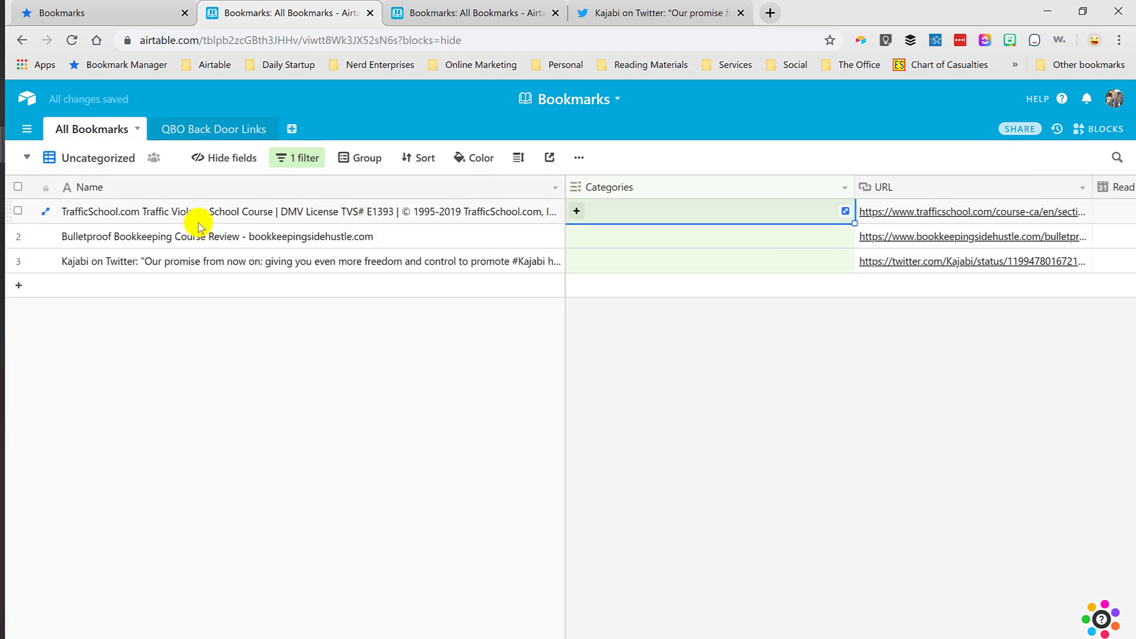
{"action": "left_click", "coordinate": [90, 218]}
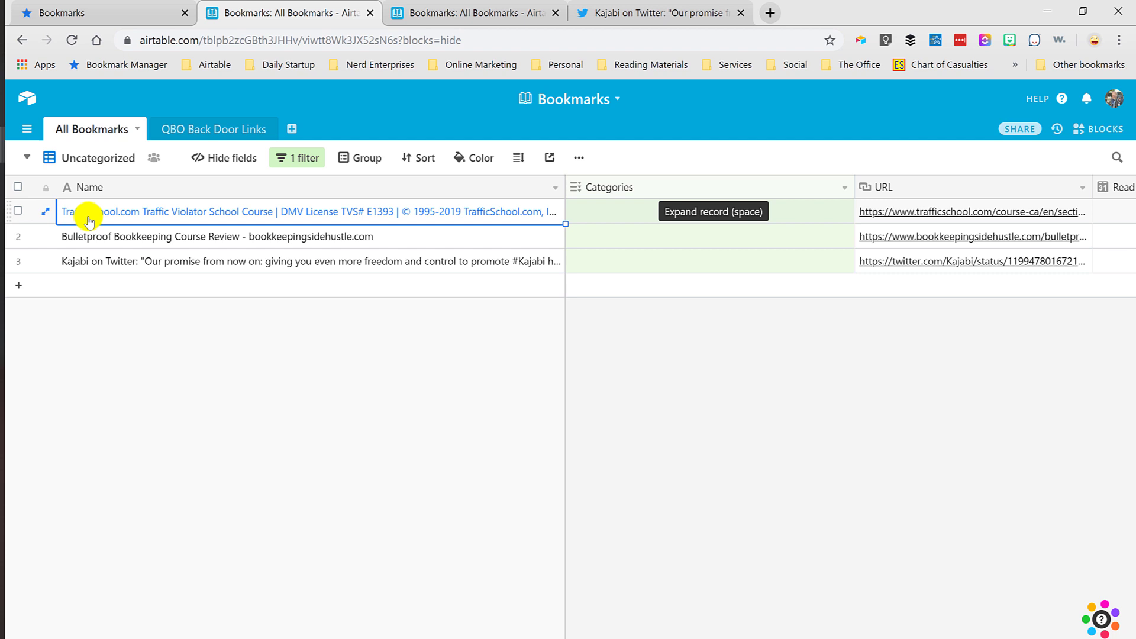
- Tag the TrafficSchool course record with the Personal category
{"action": "left_click", "coordinate": [592, 212]}
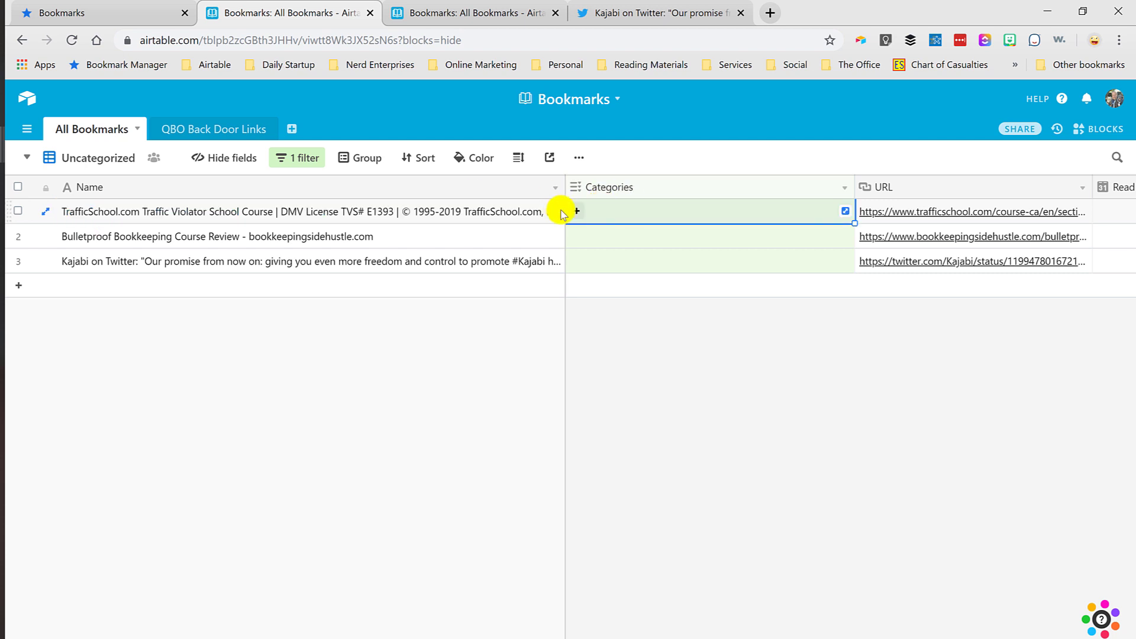
{"action": "left_click", "coordinate": [582, 212]}
{"action": "type", "text": "pers"}
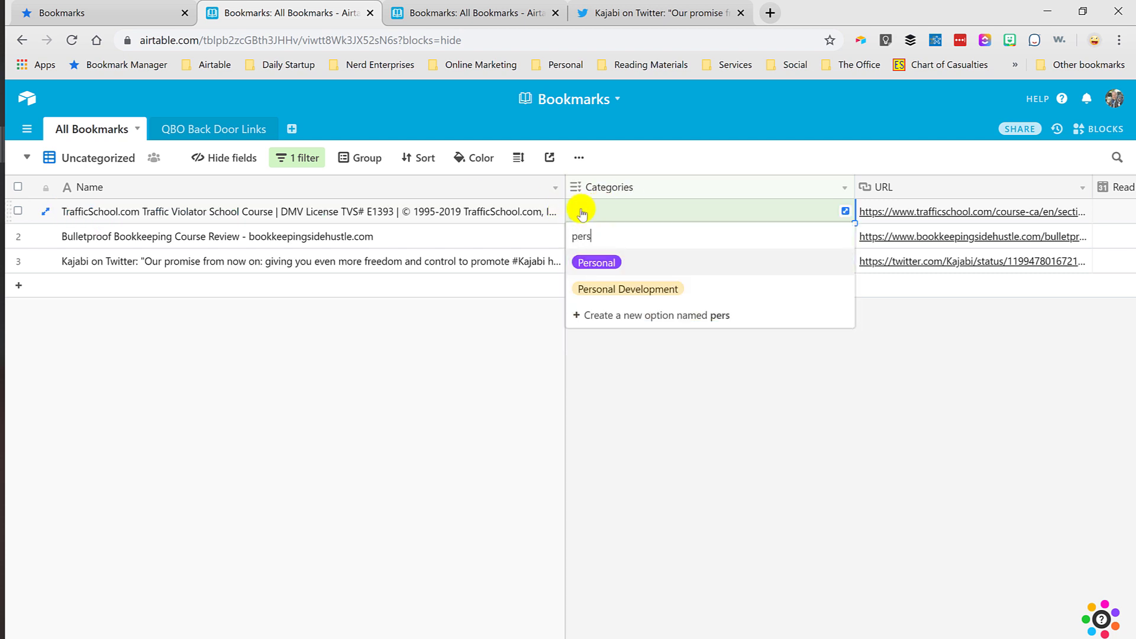
{"action": "left_click", "coordinate": [598, 262]}
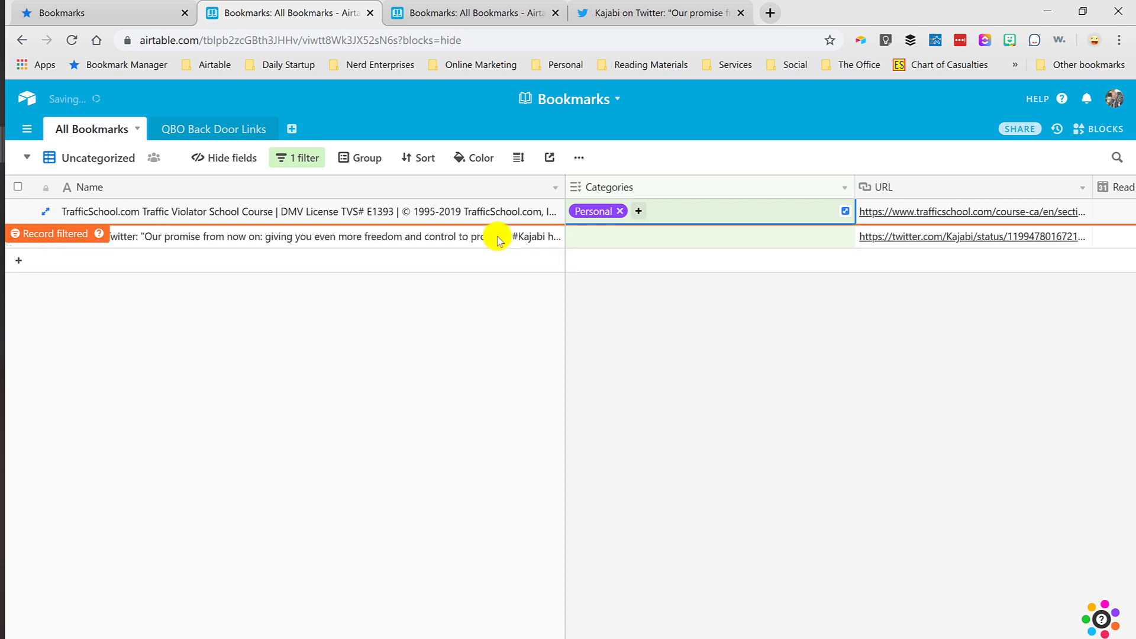
{"action": "left_click", "coordinate": [531, 243]}
- Tag the Bulletproof Bookkeeping review as Testimonials so it leaves the view
{"action": "left_click", "coordinate": [363, 211]}
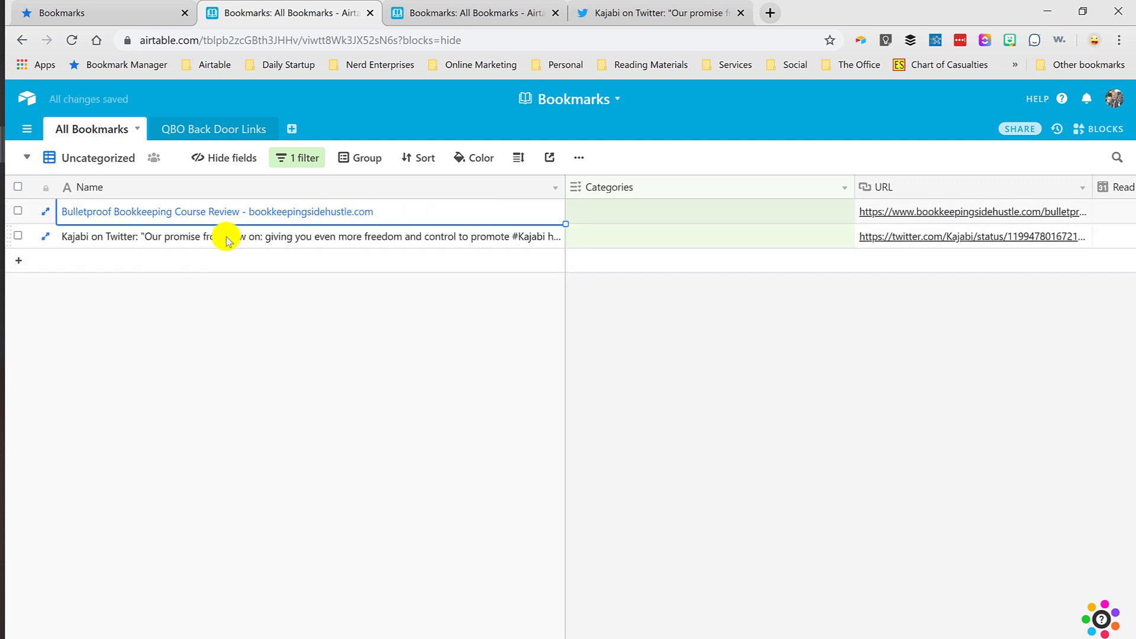
{"action": "key", "text": "Right"}
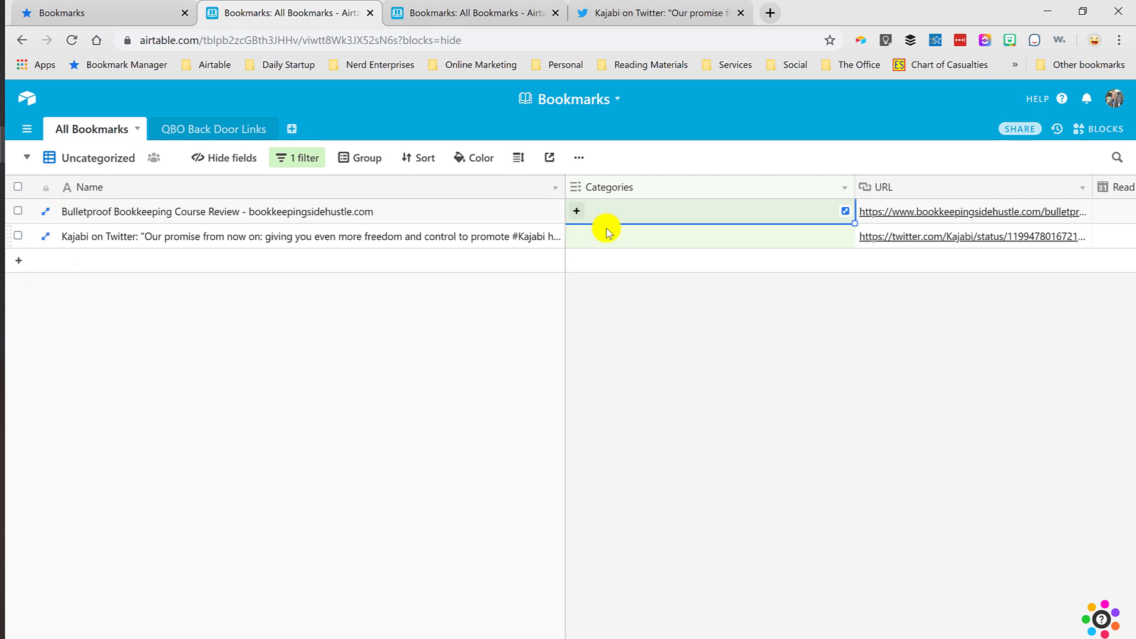
{"action": "left_click", "coordinate": [580, 214]}
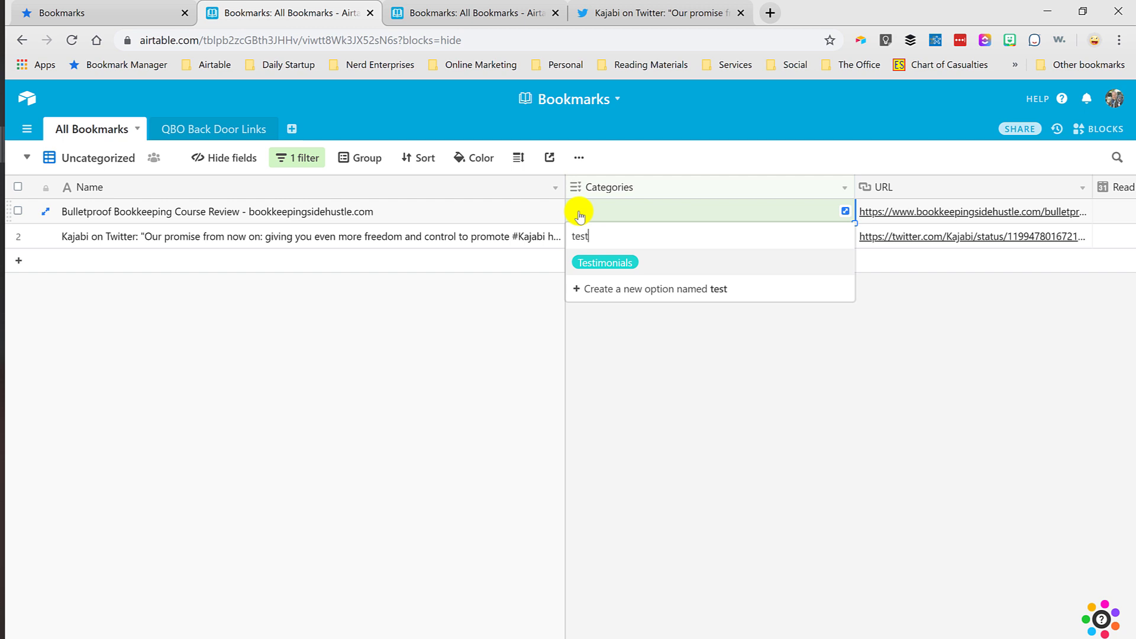
{"action": "left_click", "coordinate": [604, 262]}
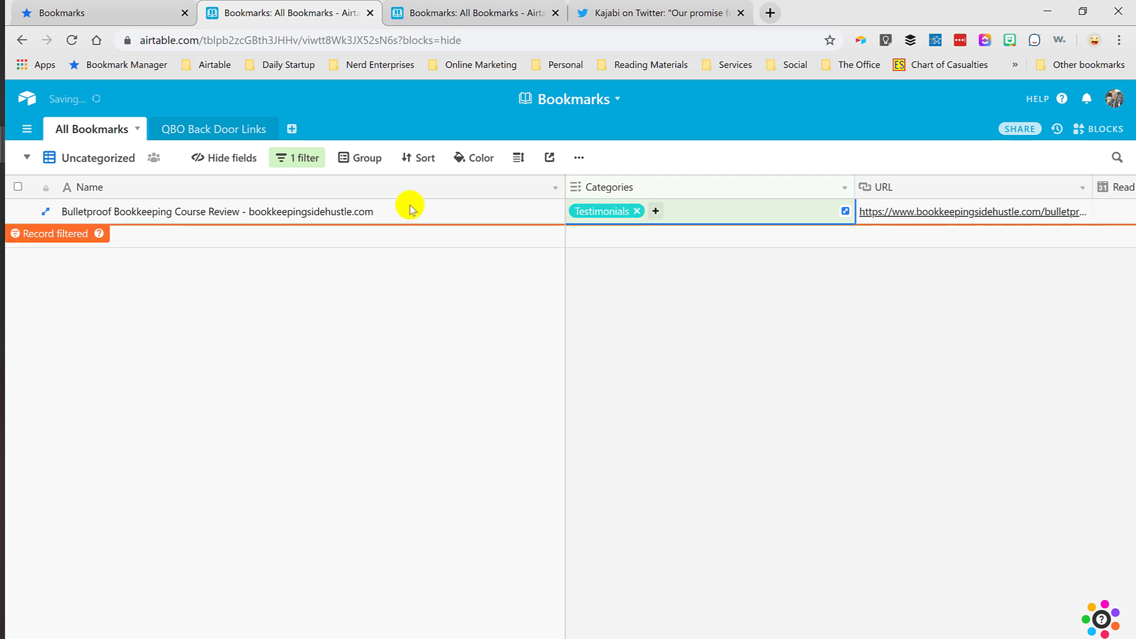
{"action": "left_click", "coordinate": [736, 108]}
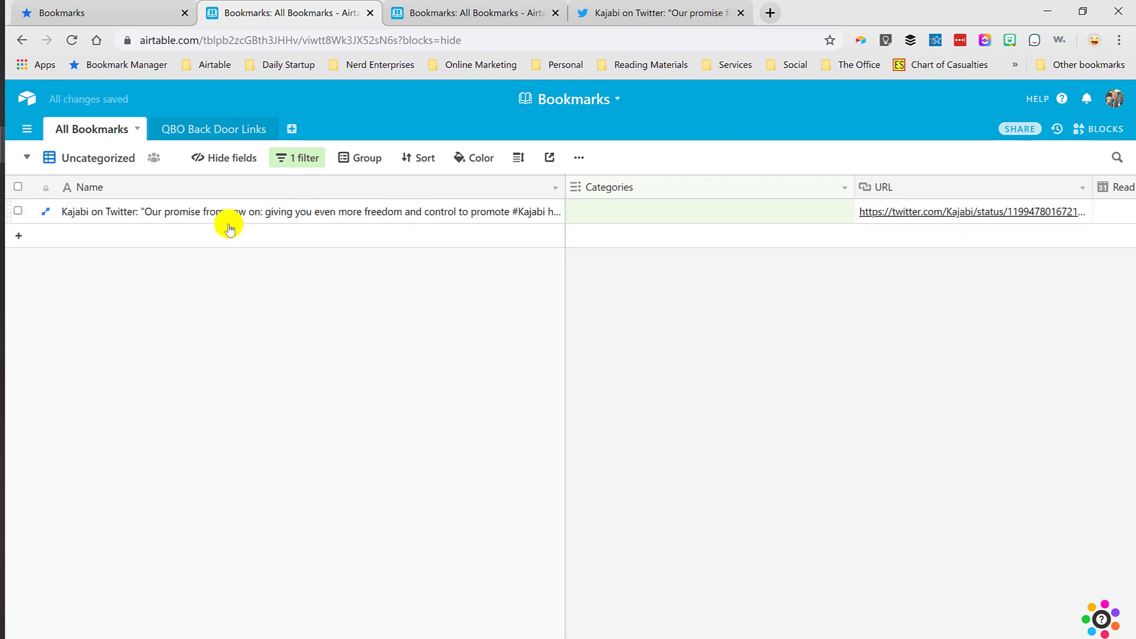
- Set the Kajabi on Twitter bookmark's category to Follow Up
{"action": "left_click", "coordinate": [166, 216]}
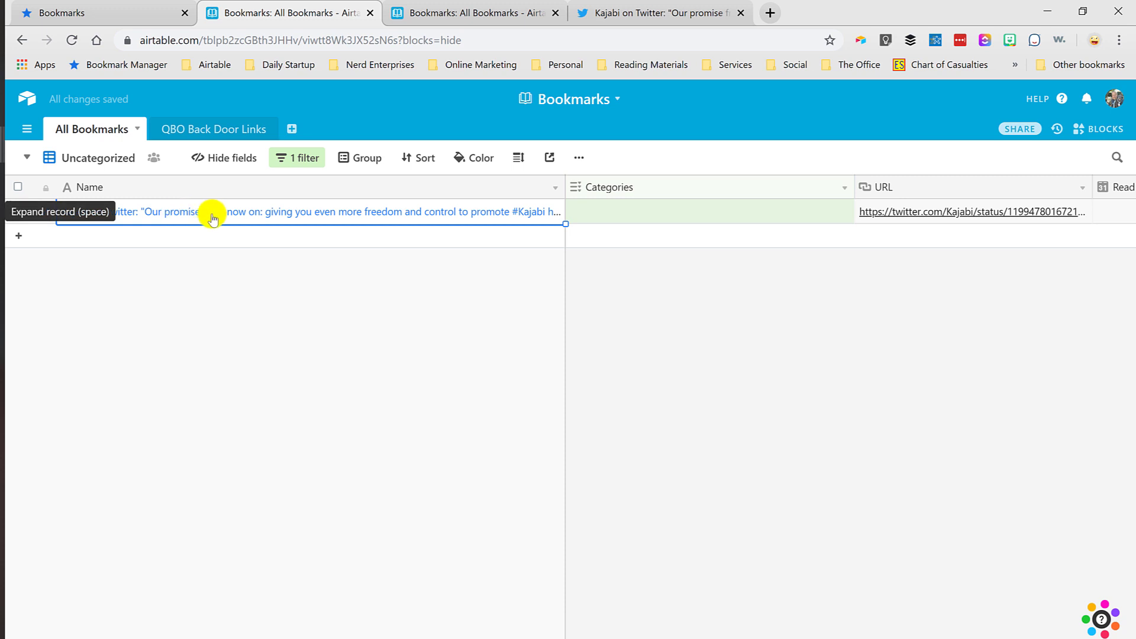
{"action": "left_click", "coordinate": [672, 217]}
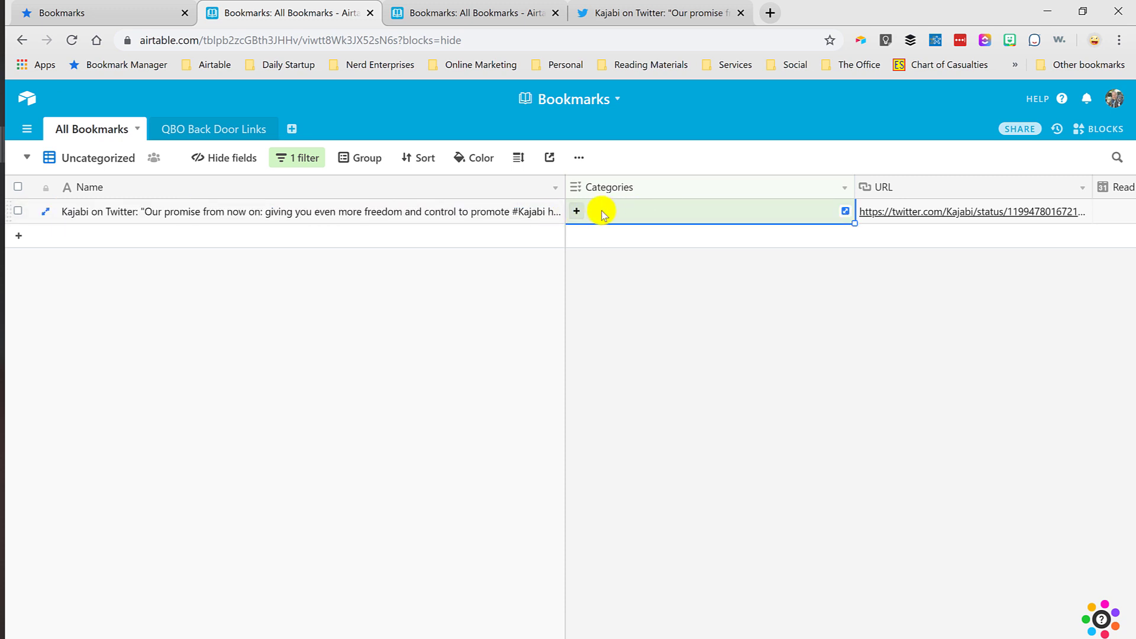
{"action": "left_click", "coordinate": [576, 212]}
{"action": "type", "text": "Foll"}
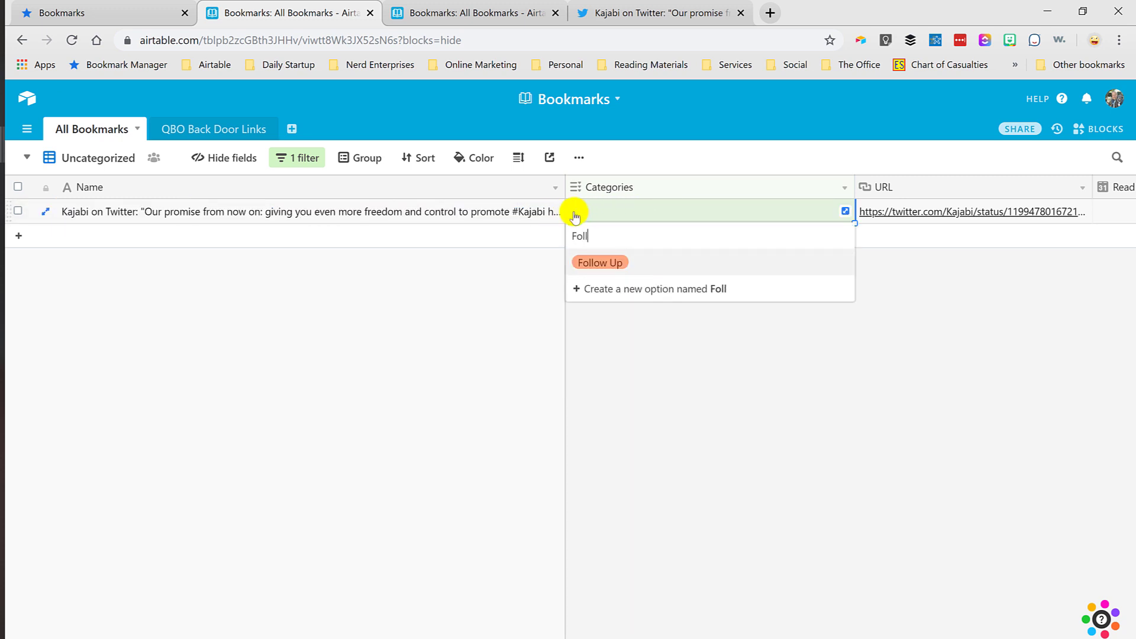
{"action": "key", "text": "Return"}
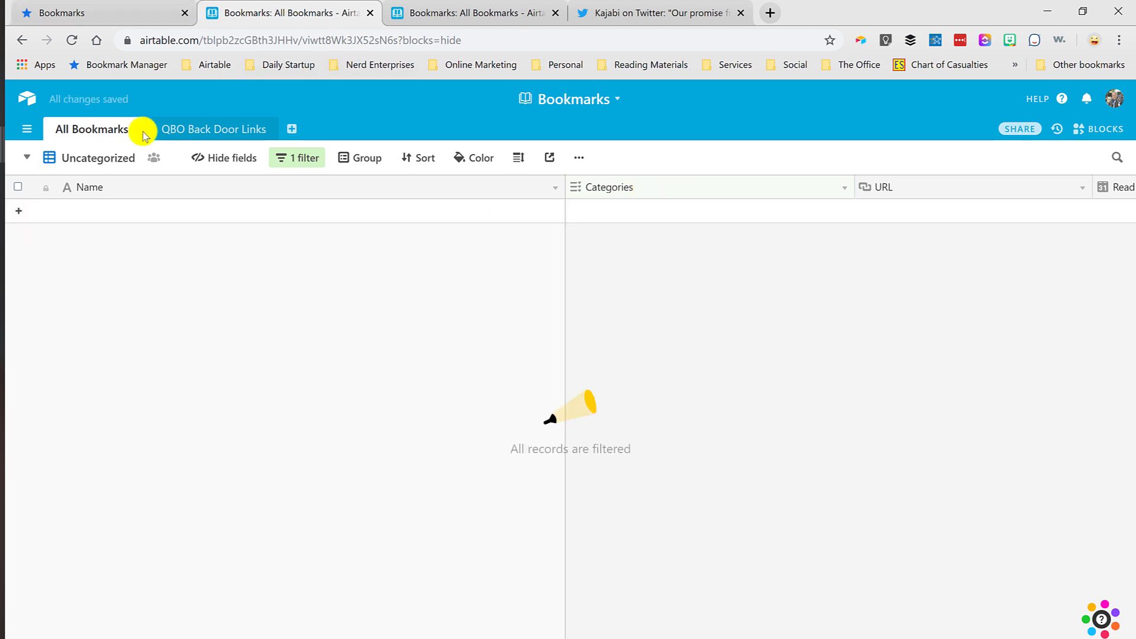
- Switch to the full Grid view of all bookmarks
{"action": "left_click", "coordinate": [79, 160]}
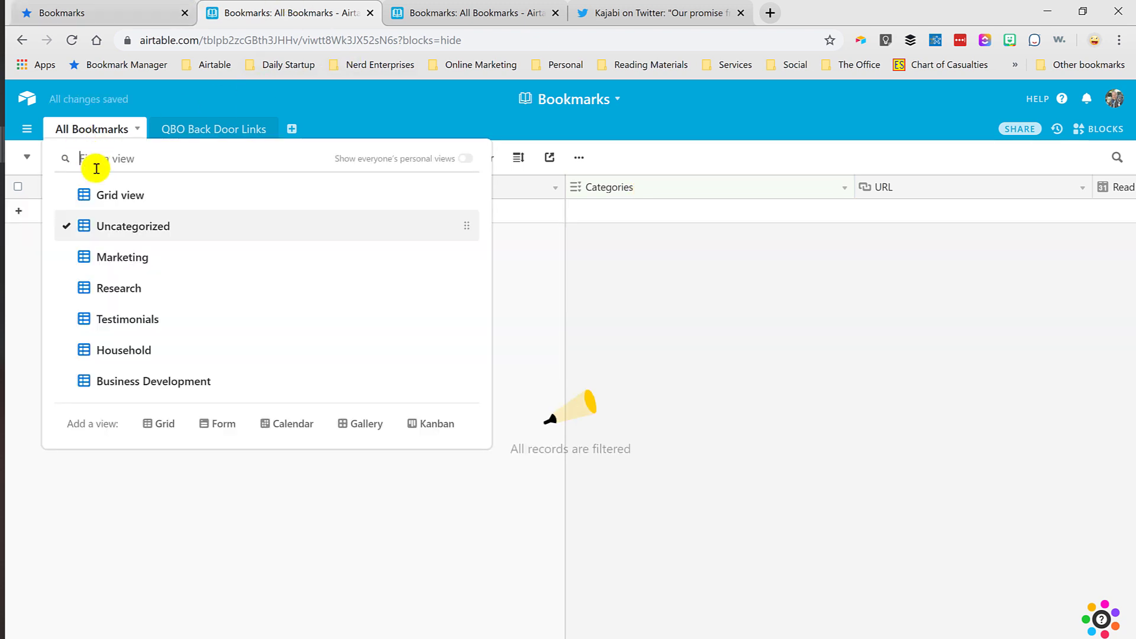
{"action": "left_click", "coordinate": [103, 201]}
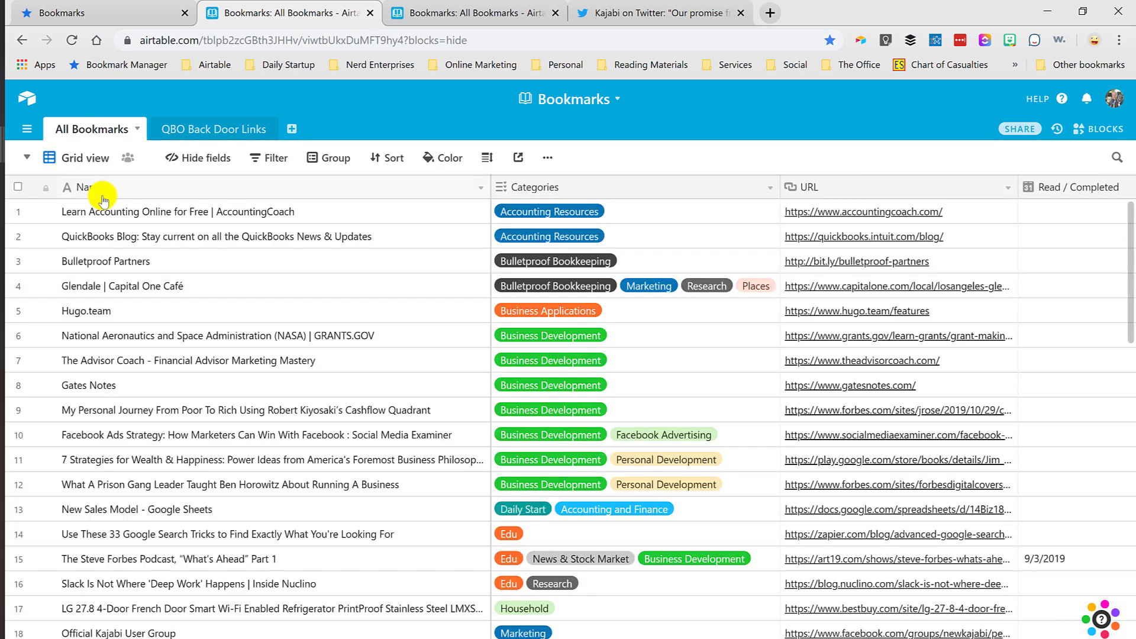
{"action": "left_click", "coordinate": [205, 340]}
{"action": "scroll", "coordinate": [264, 371], "scroll_direction": "down", "scroll_amount": 3}
{"action": "scroll", "coordinate": [264, 368], "scroll_direction": "up", "scroll_amount": 3}
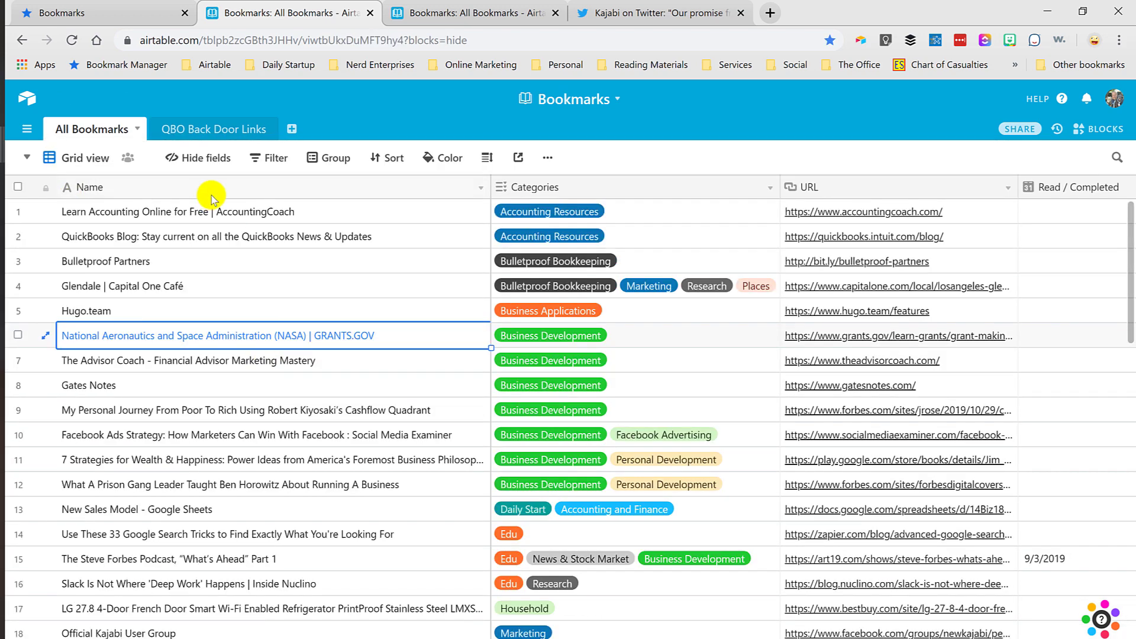
- Group the bookmarks by Categories
{"action": "left_click", "coordinate": [324, 163]}
{"action": "left_click", "coordinate": [358, 227]}
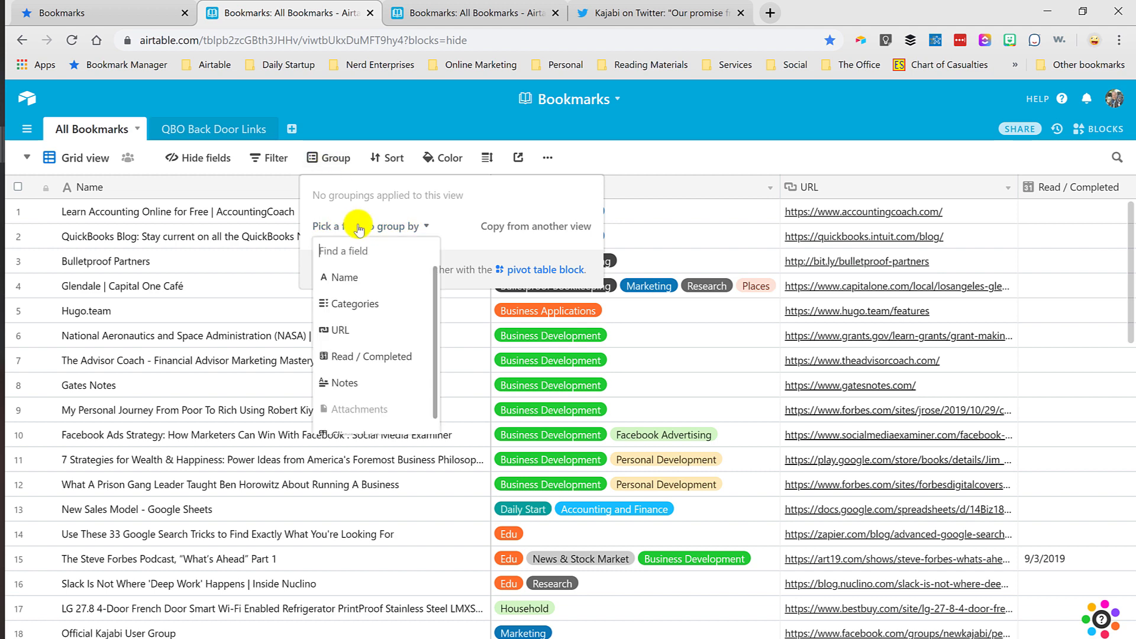
{"action": "left_click", "coordinate": [359, 305]}
{"action": "left_click", "coordinate": [255, 358]}
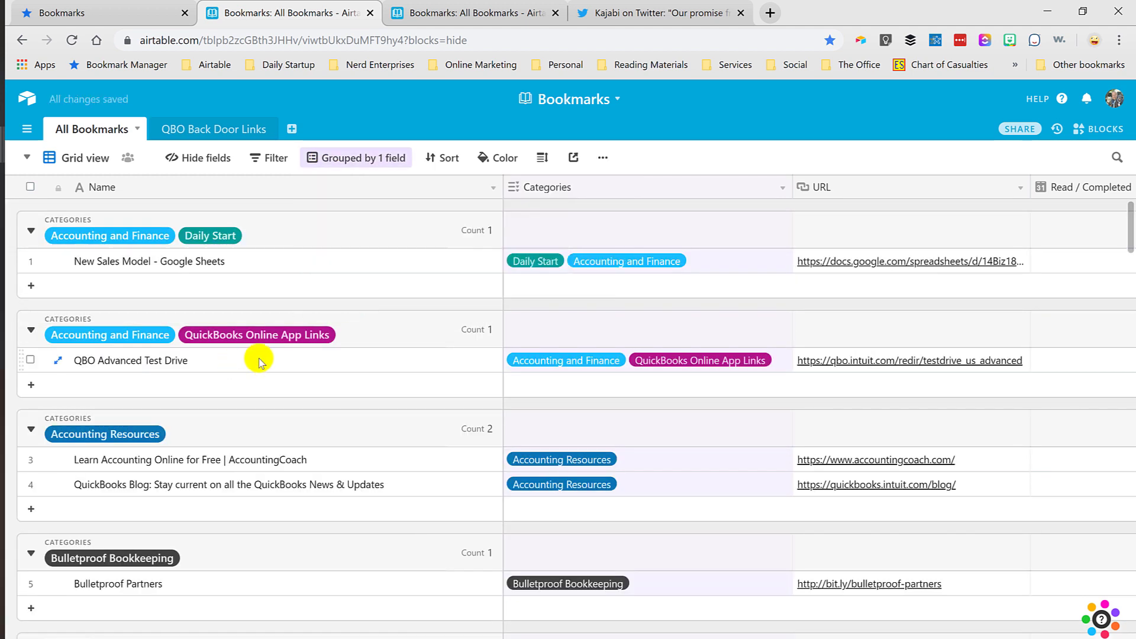
- Review a couple of grouped bookmarks, then remove the Categories grouping
{"action": "left_click", "coordinate": [349, 365]}
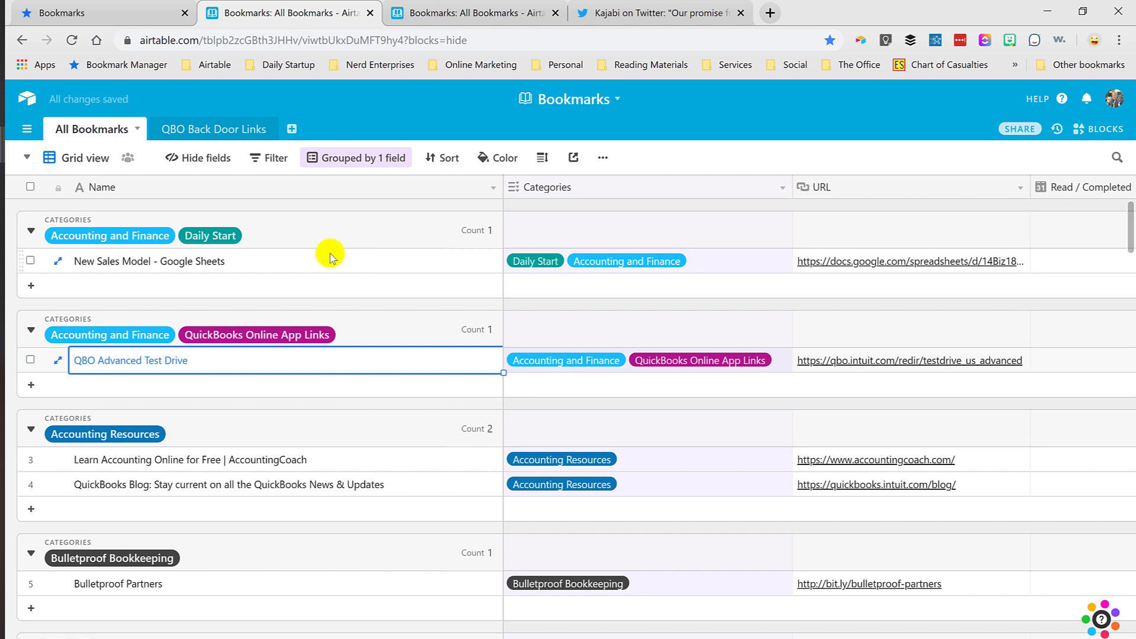
{"action": "left_click", "coordinate": [300, 266]}
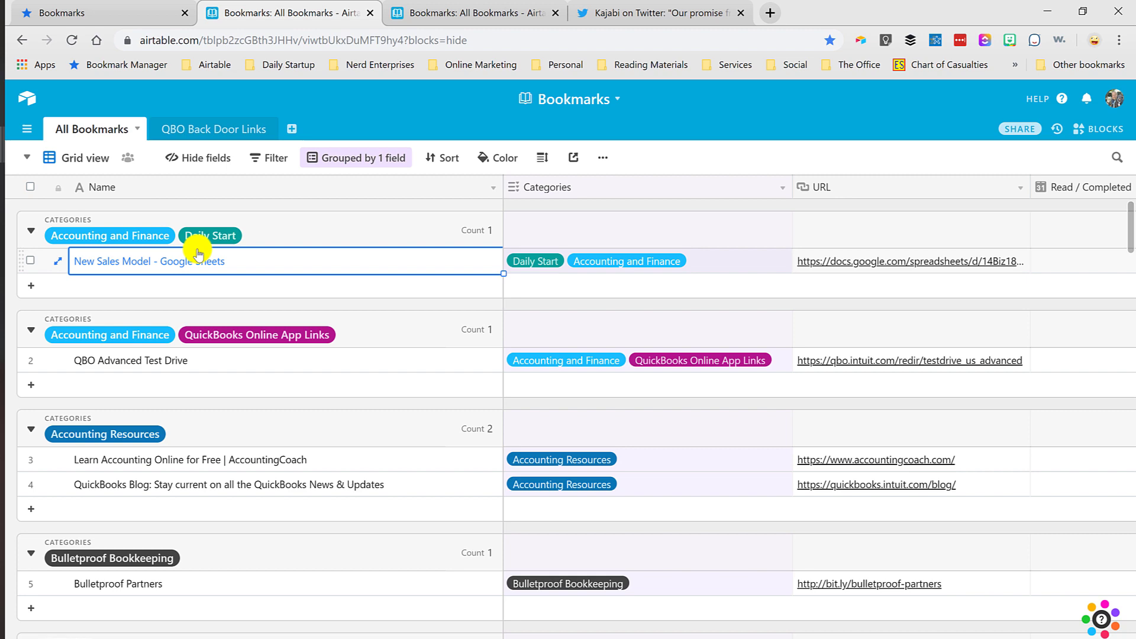
{"action": "left_click", "coordinate": [322, 160]}
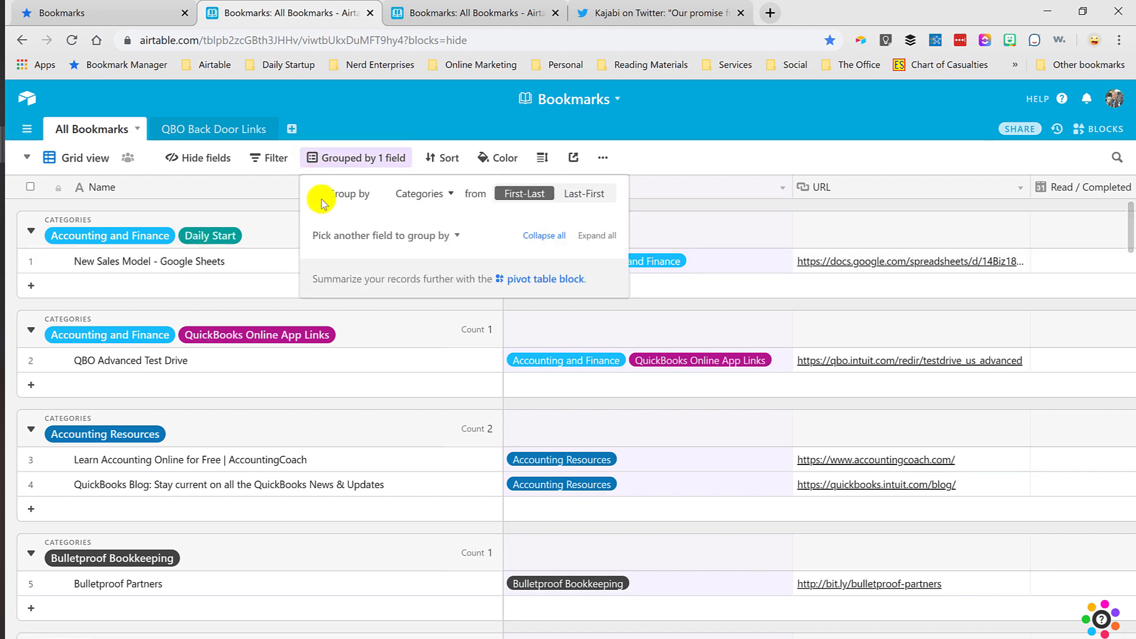
{"action": "left_click", "coordinate": [315, 187]}
- Open the full Glendale | Capital One Café bookmark record
{"action": "left_click", "coordinate": [128, 286]}
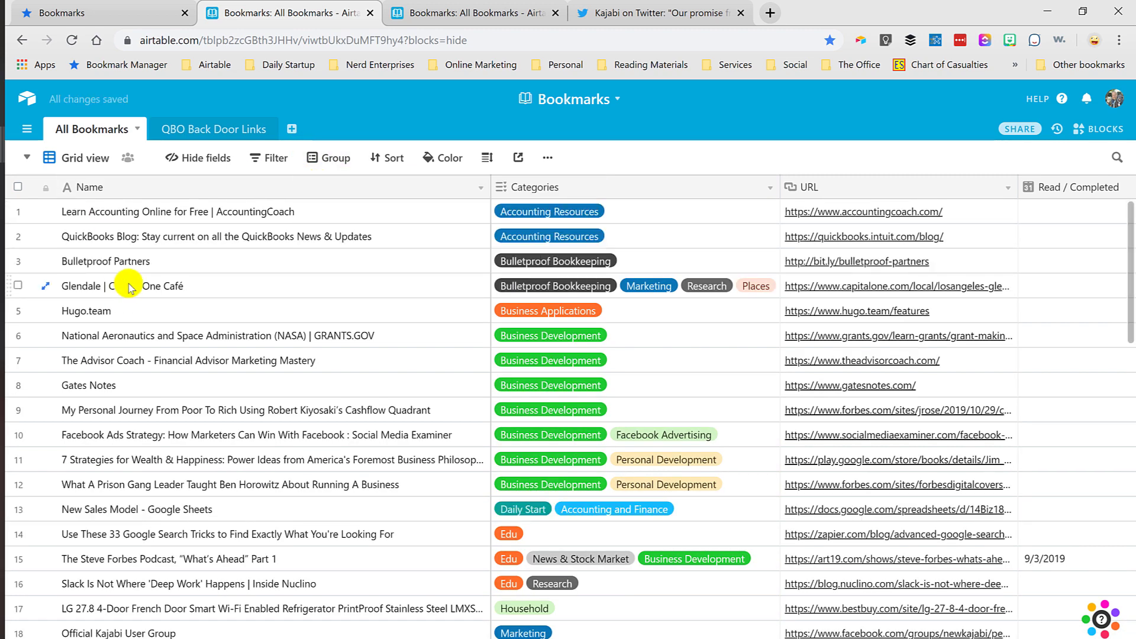
{"action": "left_click", "coordinate": [129, 285]}
{"action": "key", "text": "Tab"}
{"action": "key", "text": "Tab"}
{"action": "key", "text": "Tab"}
{"action": "key", "text": "Tab"}
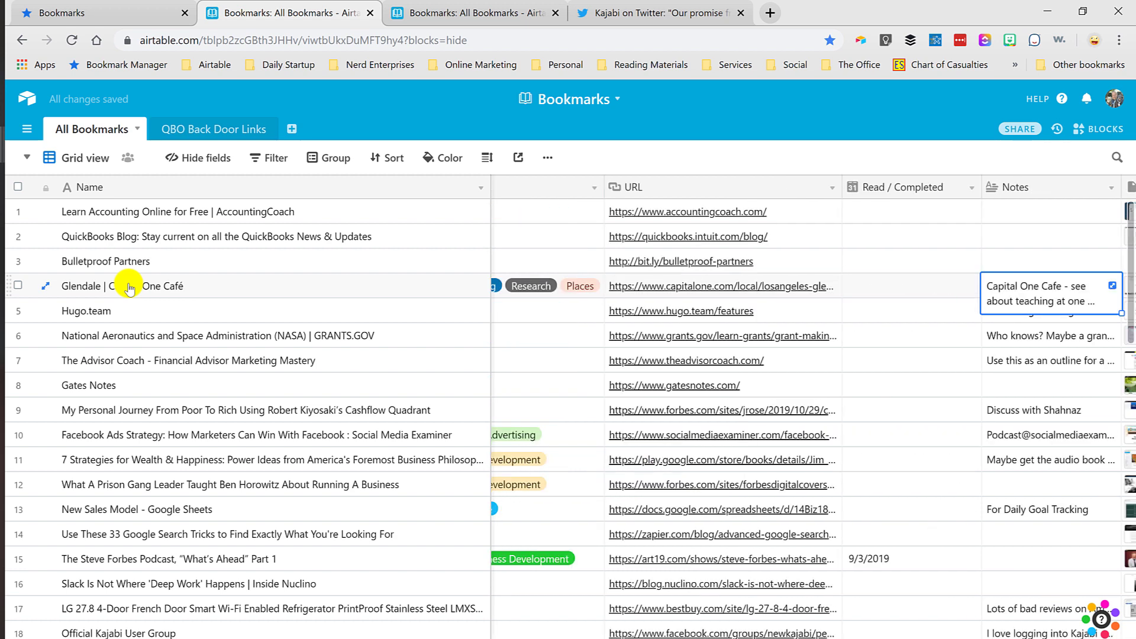
{"action": "key", "text": "shift+Tab"}
{"action": "key", "text": "shift+Tab"}
{"action": "key", "text": "shift+Tab"}
{"action": "key", "text": "shift+Tab"}
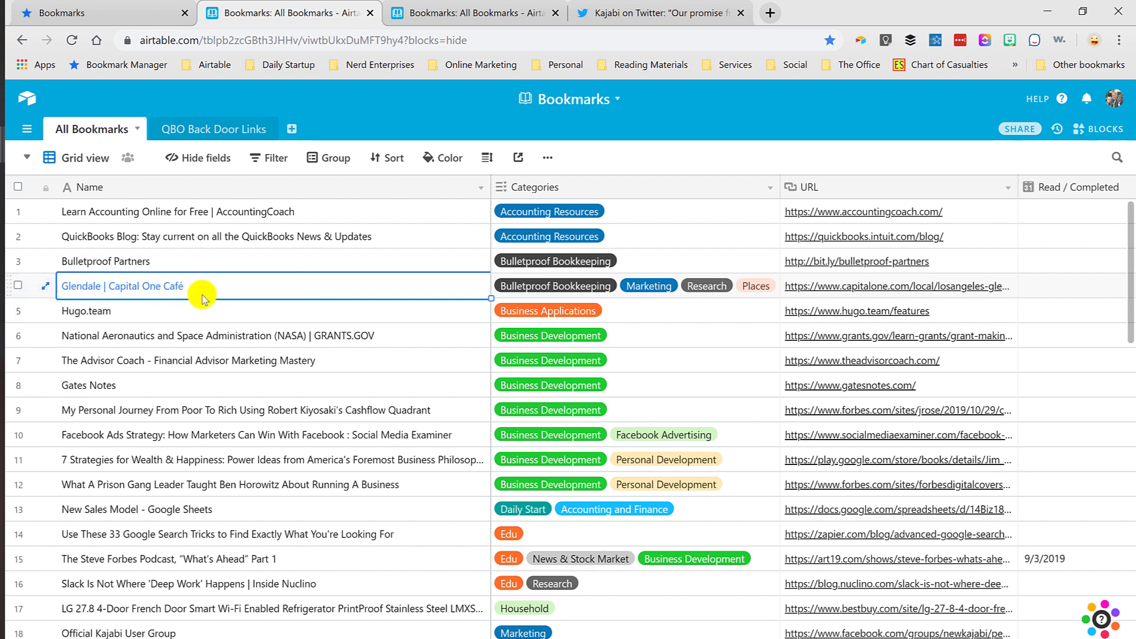
{"action": "left_click", "coordinate": [44, 286]}
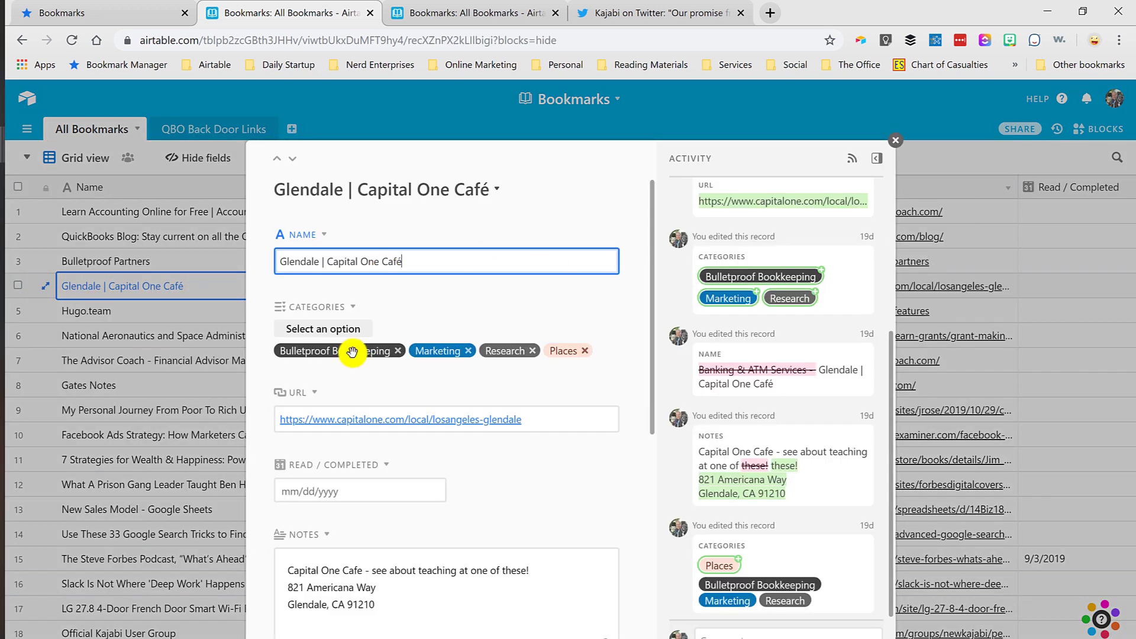
- Remove its Bulletproof Bookkeeping category, keeping Marketing, Research and Places, and close the record
{"action": "left_click", "coordinate": [396, 352]}
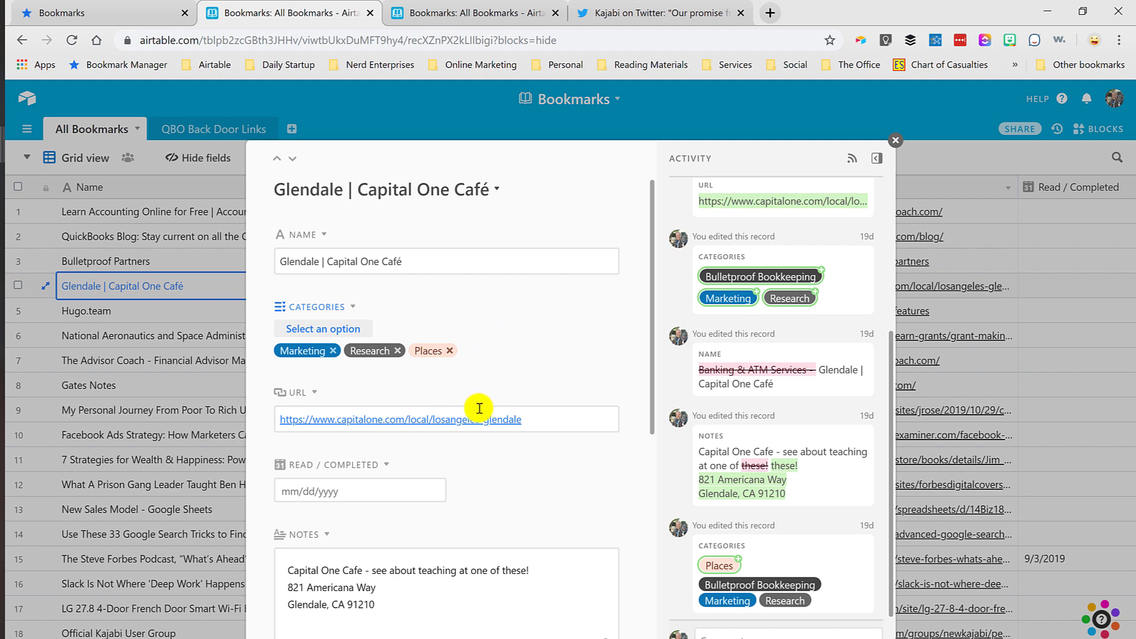
{"action": "scroll", "coordinate": [414, 482], "scroll_direction": "down", "scroll_amount": 3}
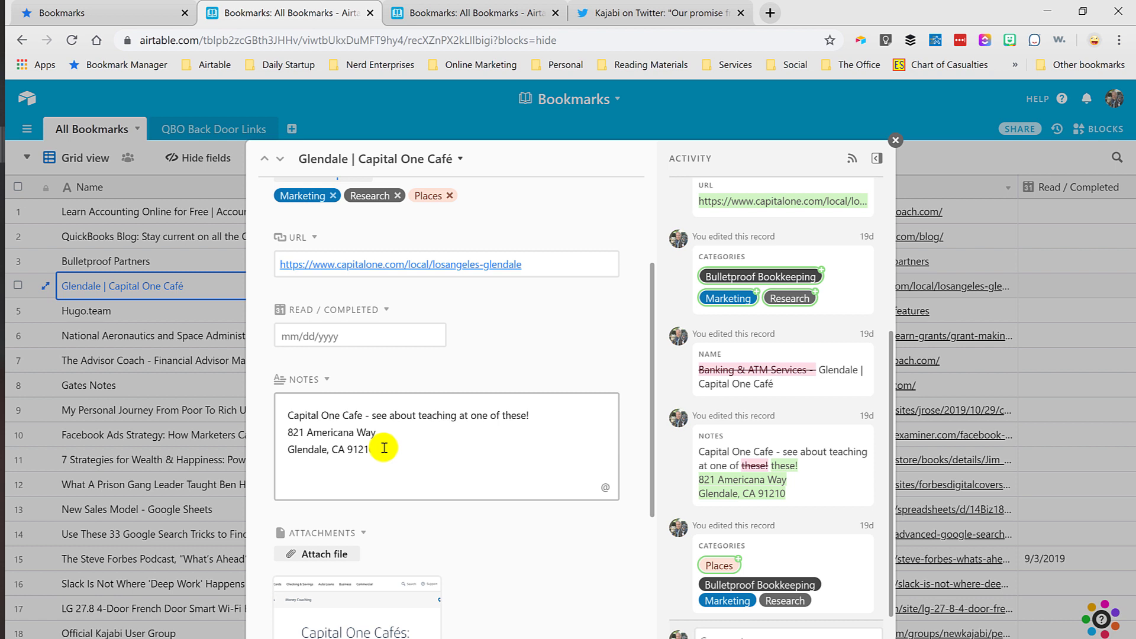
{"action": "left_click", "coordinate": [385, 449]}
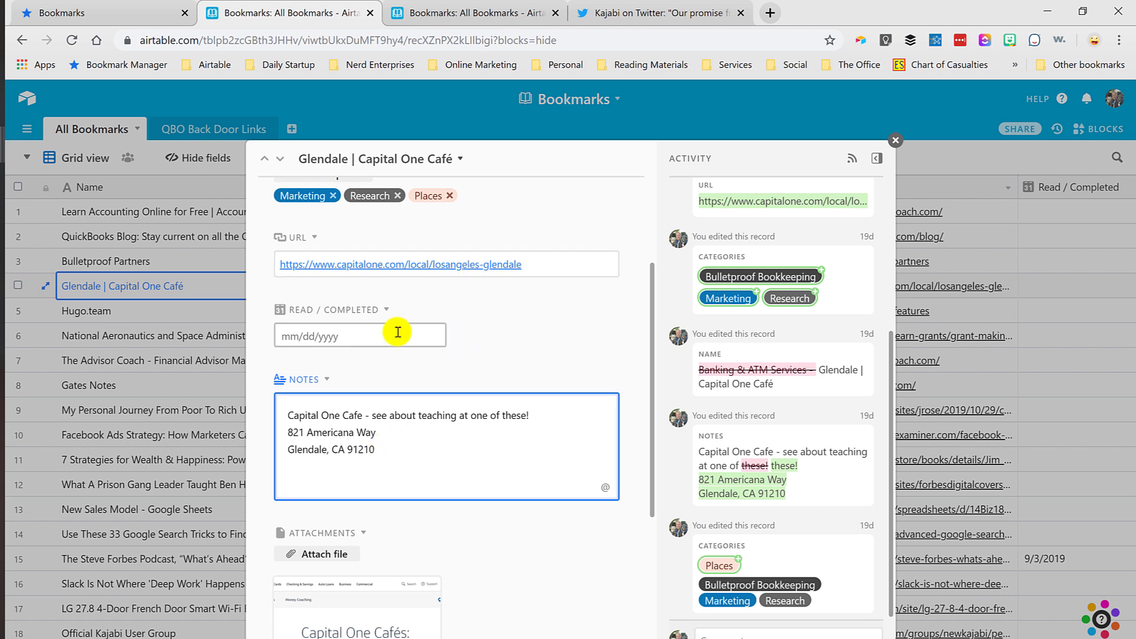
{"action": "key", "text": "shift+Tab"}
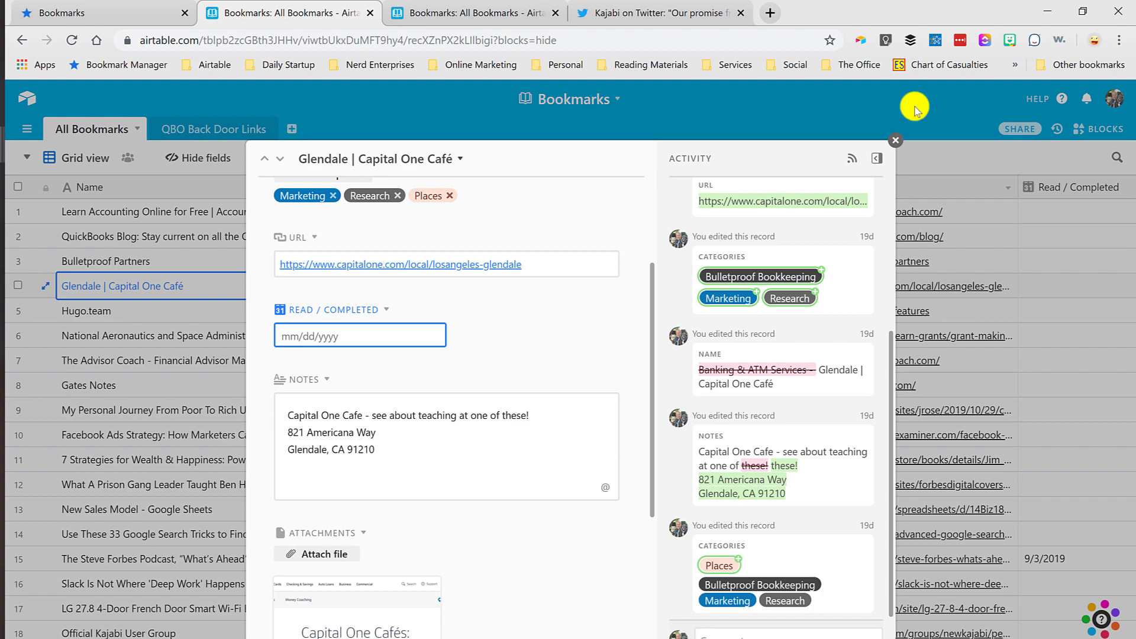
{"action": "left_click", "coordinate": [894, 142]}
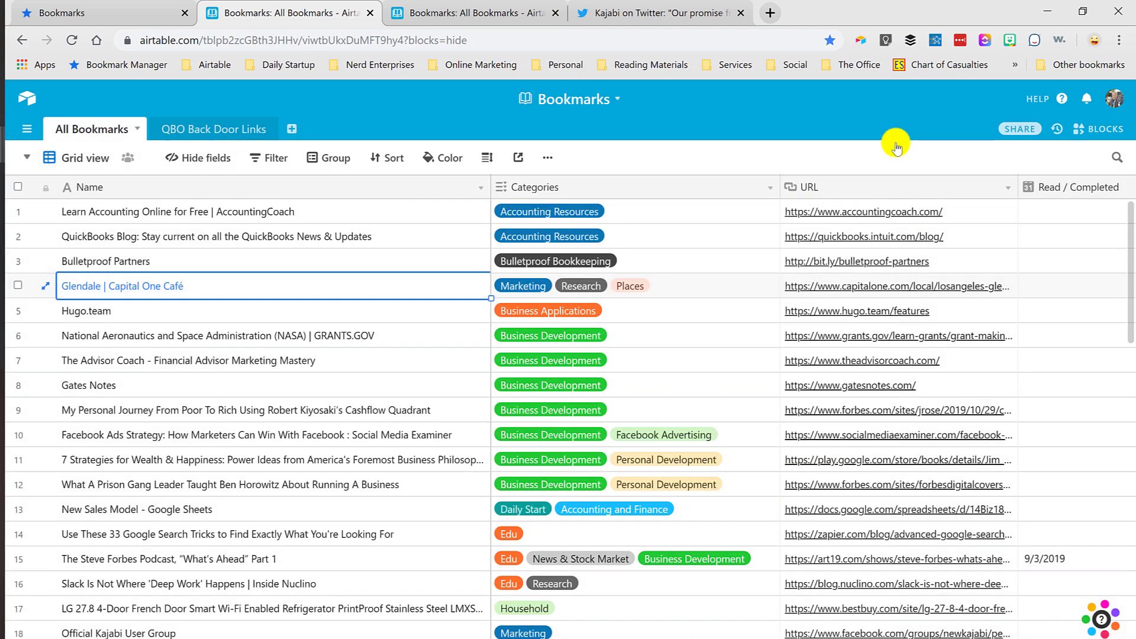